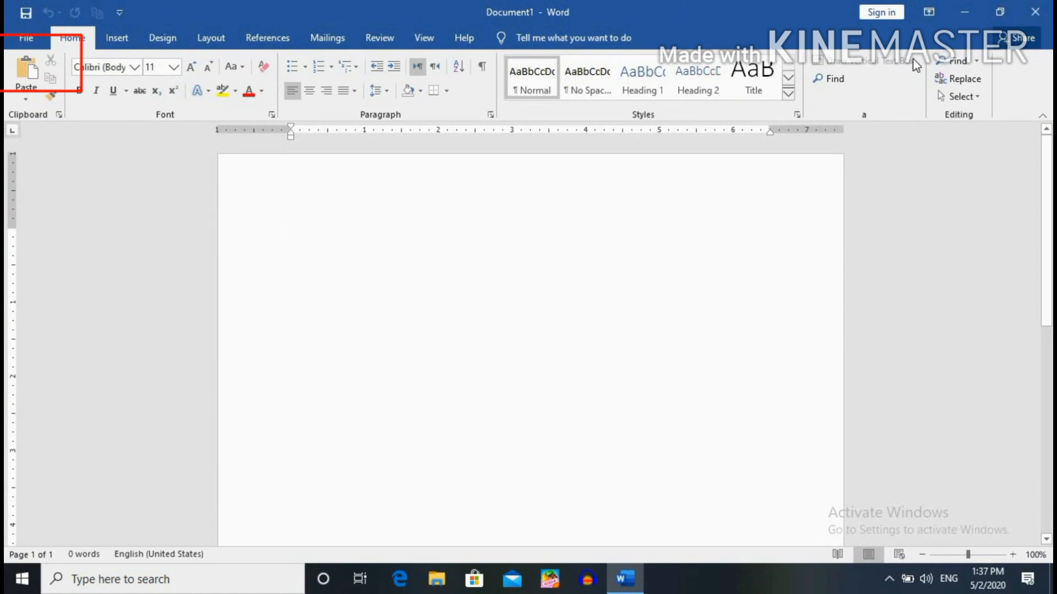
Type the test word 'fgskhg' at the top of Document1's first page.
click(28, 37)
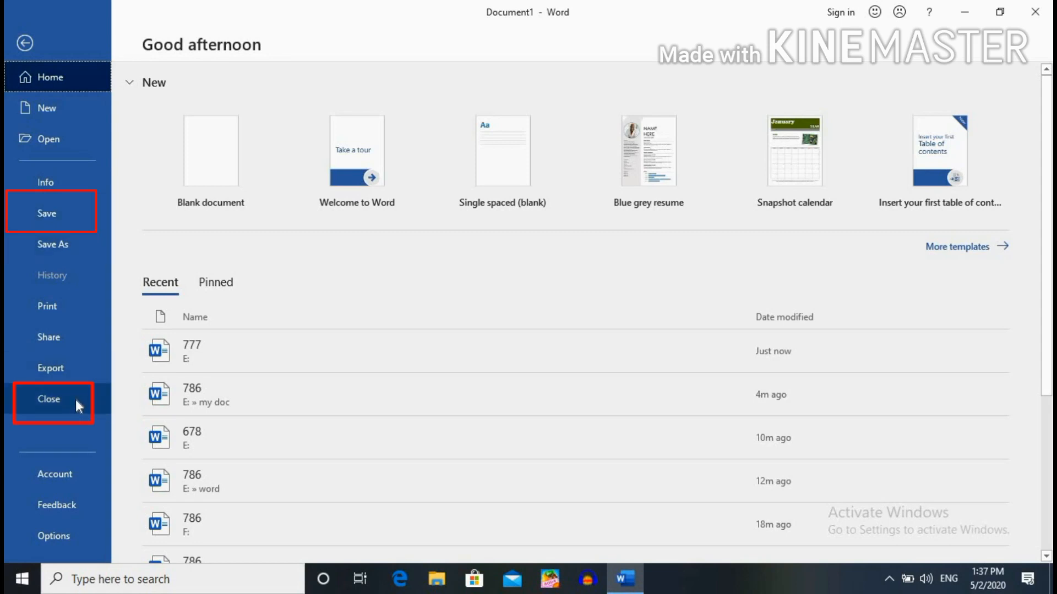
click(34, 52)
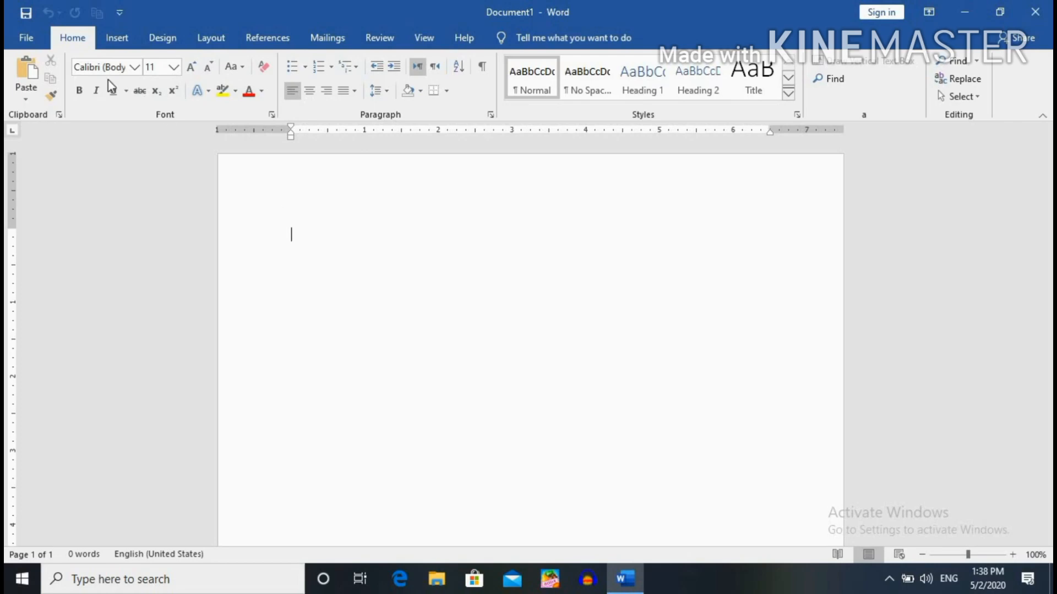
click(20, 37)
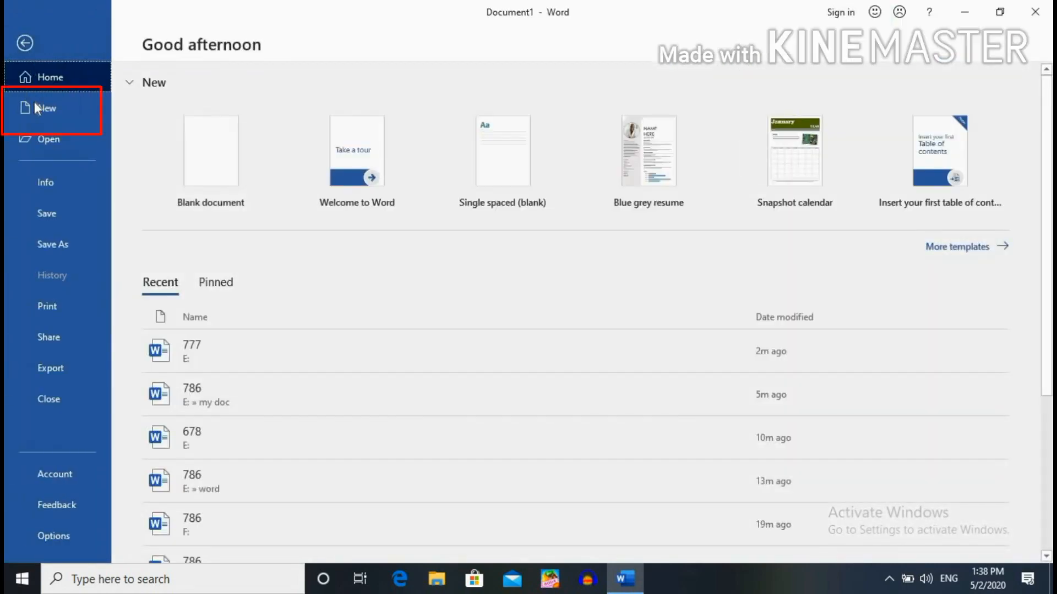
click(27, 44)
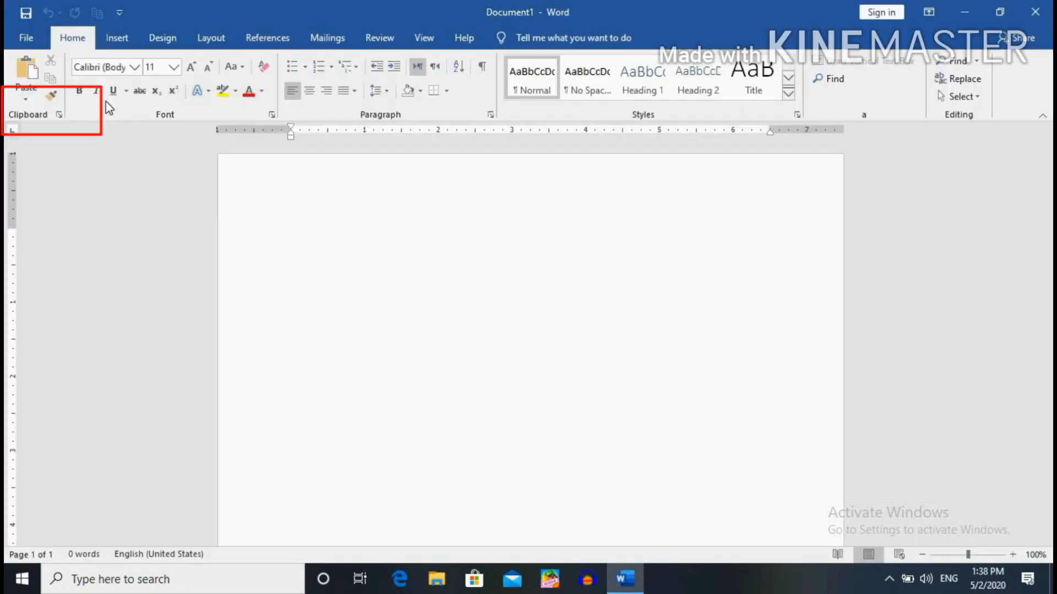
text(fgskhg)
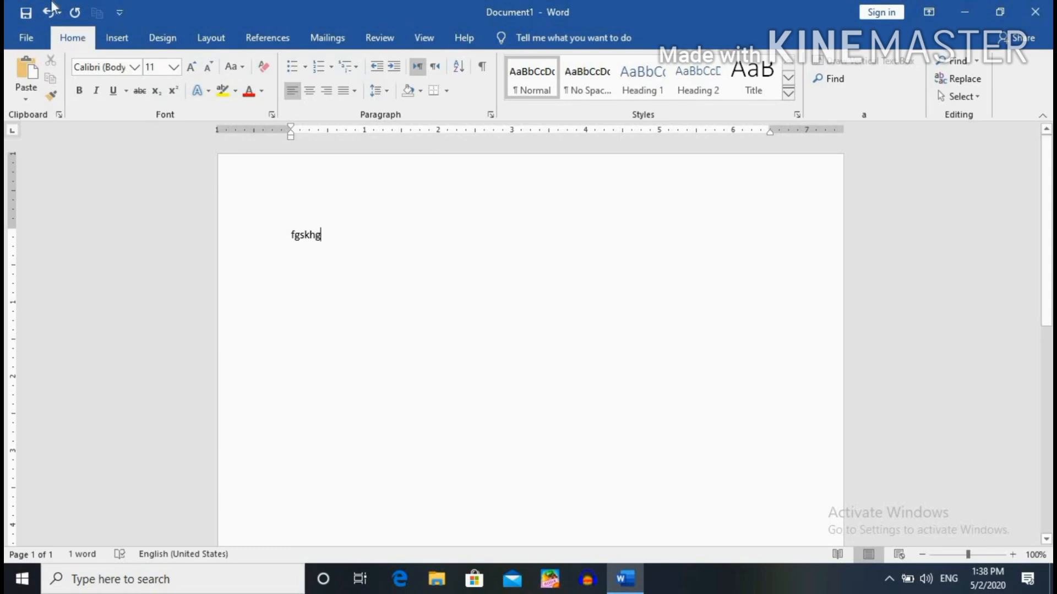
Create a new blank Document2 and maximize its window for editing.
click(25, 36)
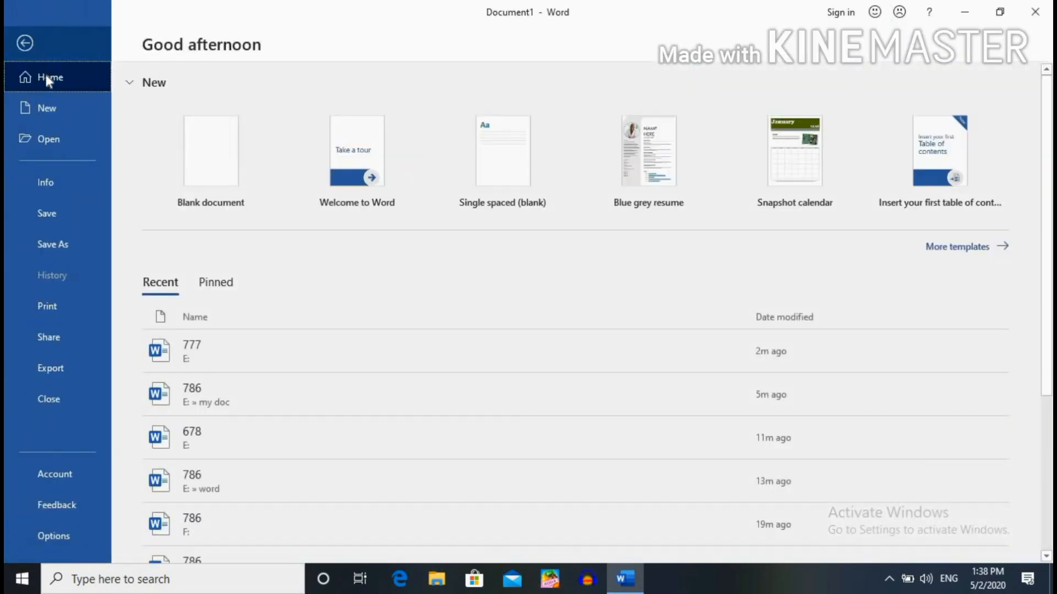
click(54, 110)
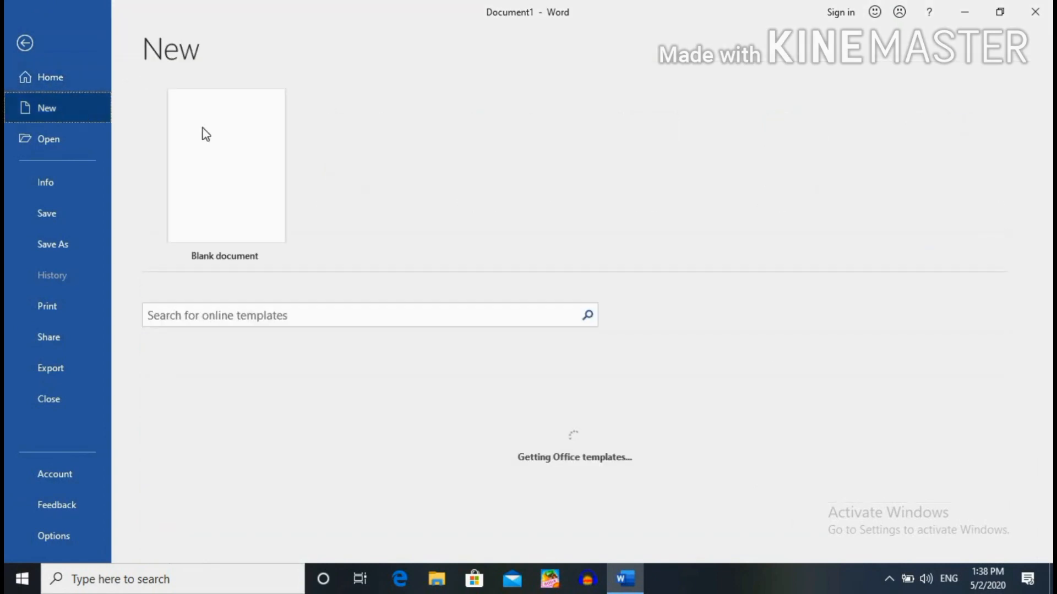
click(220, 161)
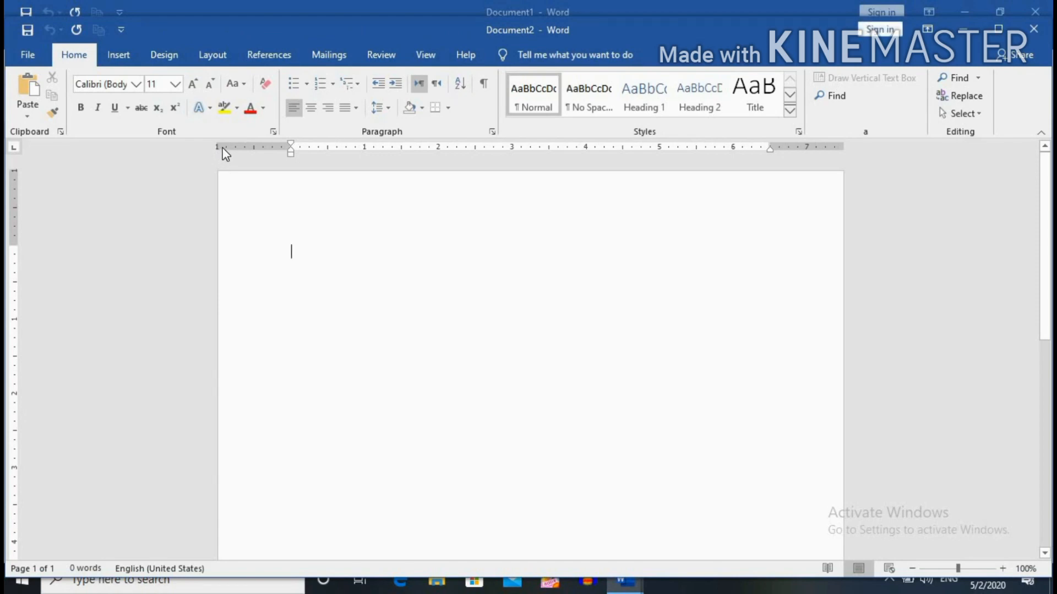
click(1015, 28)
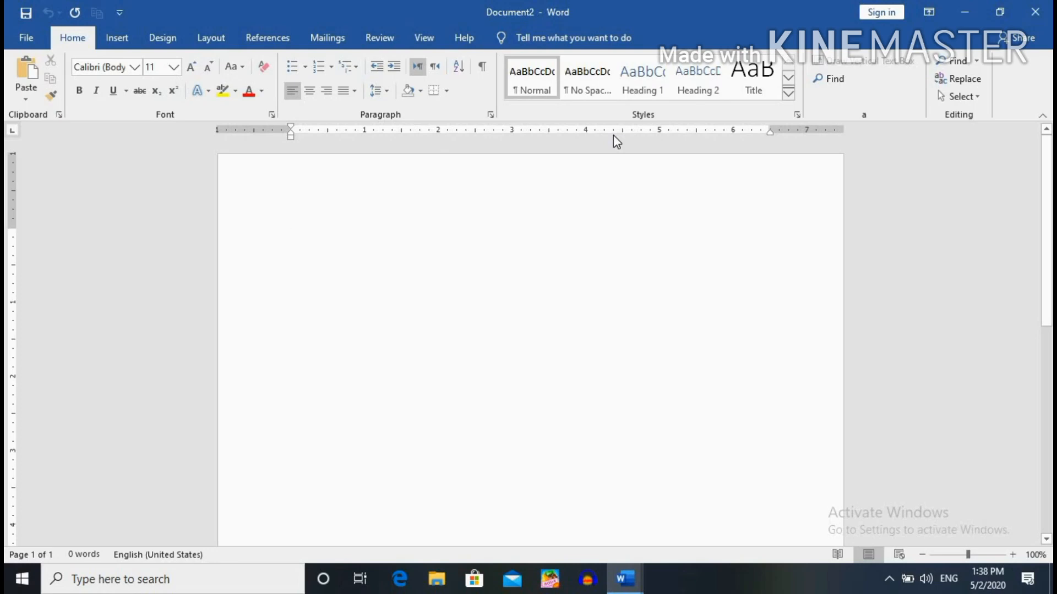
click(22, 38)
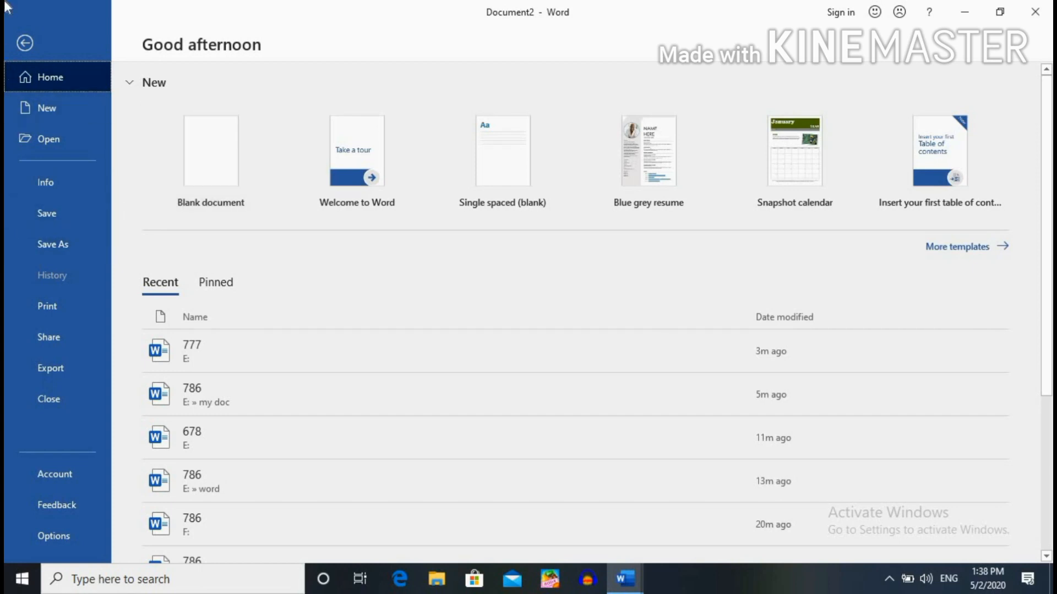
click(38, 36)
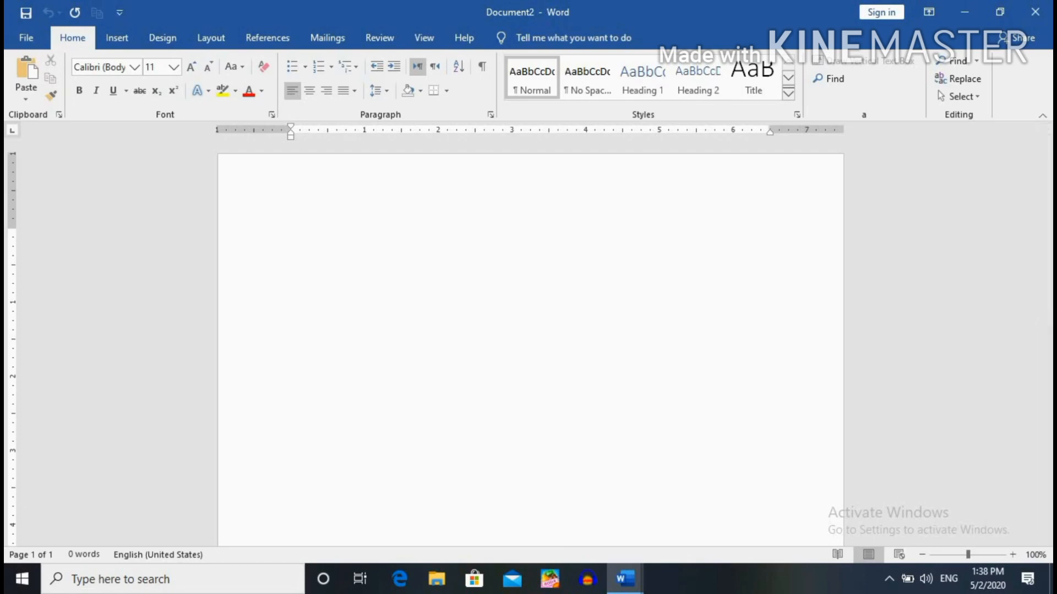
Insert five sample paragraphs with =rand(), then add the line 'gki' below them.
text(=ran)
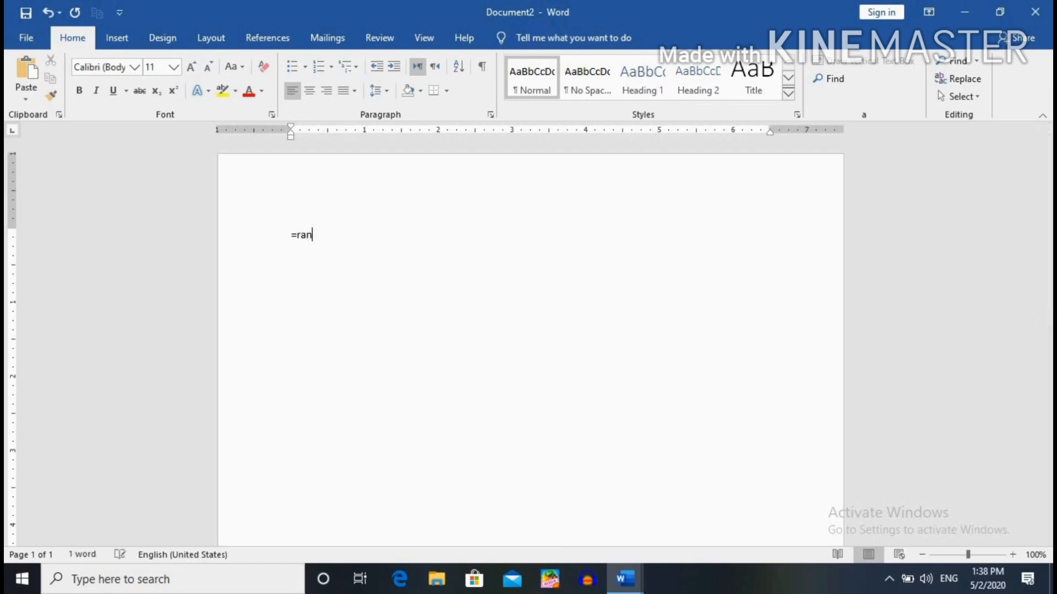
text(d)
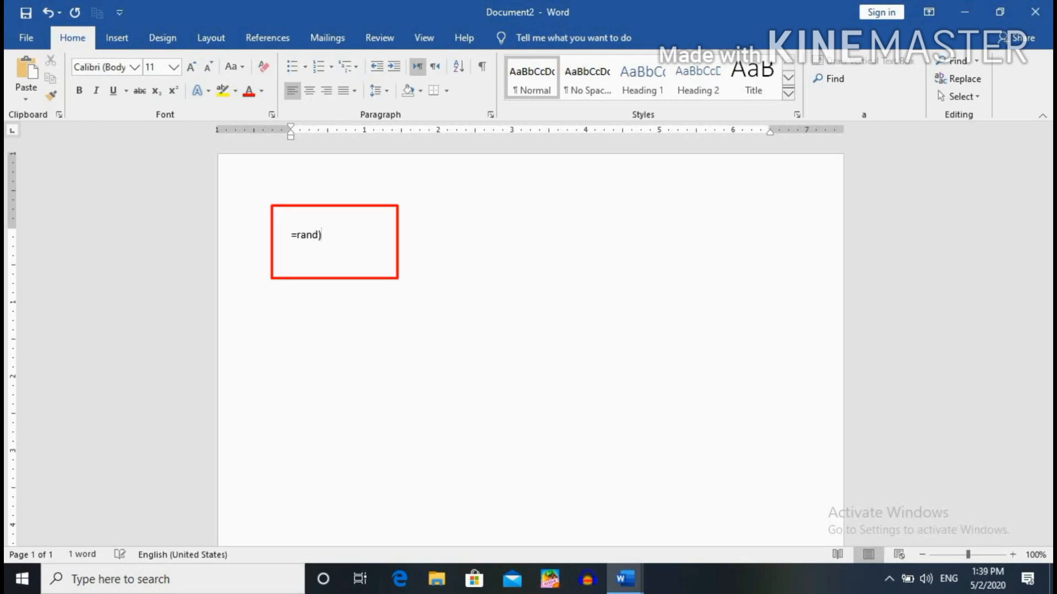
text(())
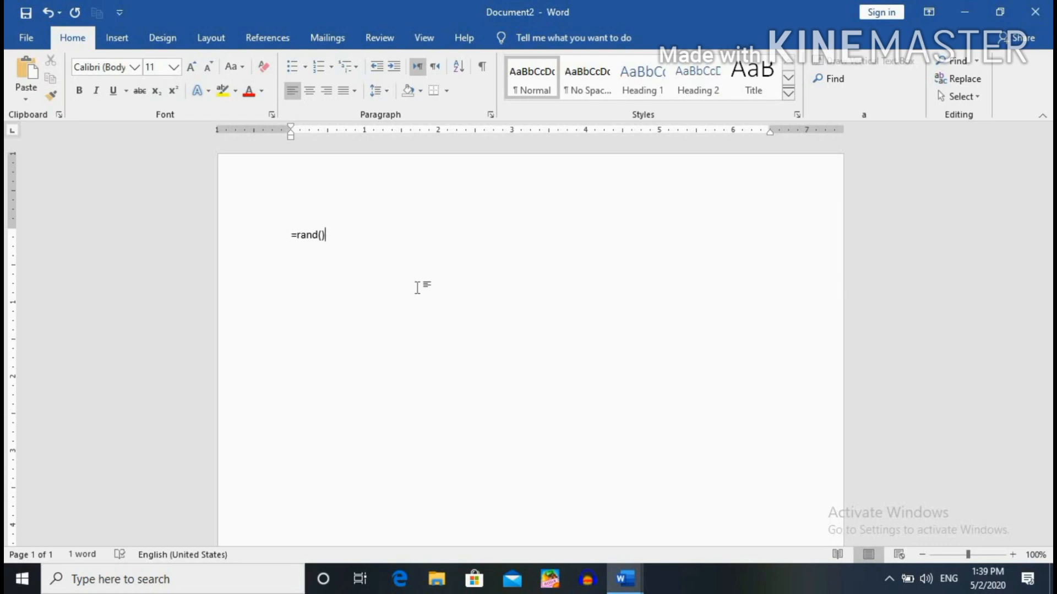
key(Return)
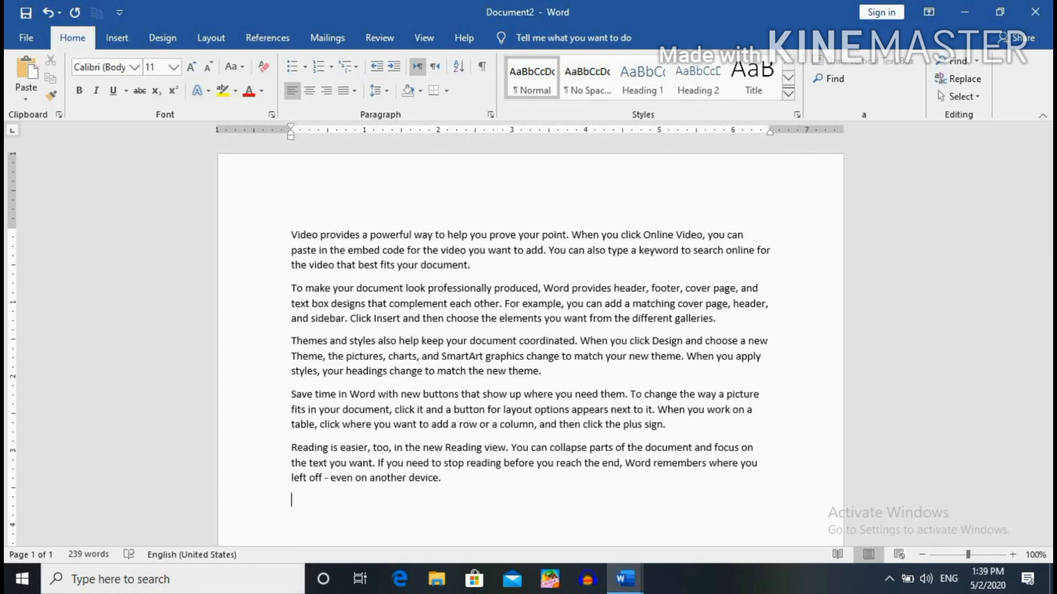
key(Return)
text(gki)
Open the Save As dialog for Document2 at This PC's Documents folder.
click(32, 34)
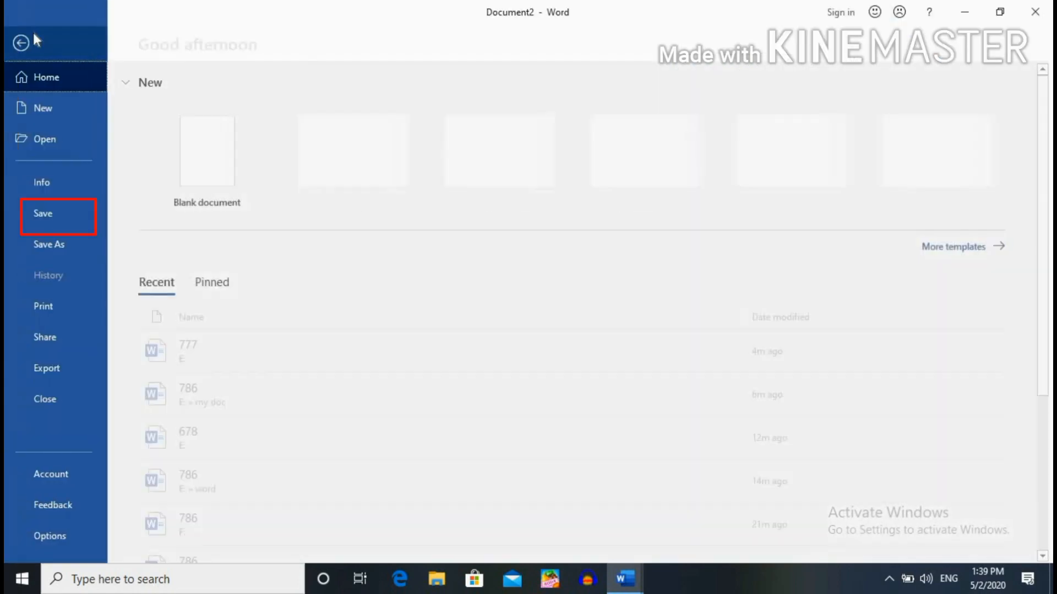
click(49, 221)
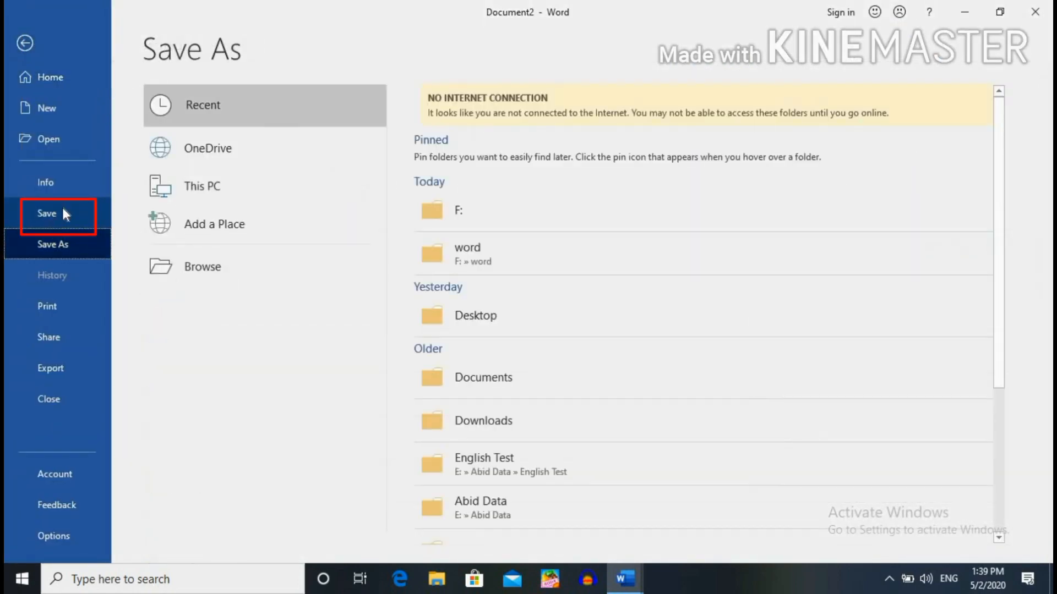
click(211, 190)
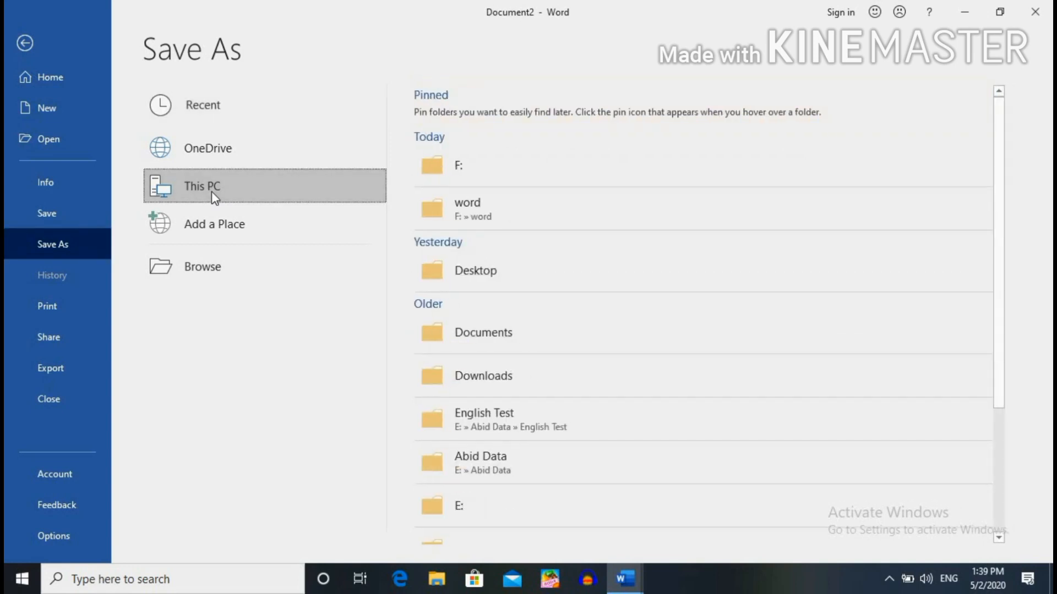
click(242, 177)
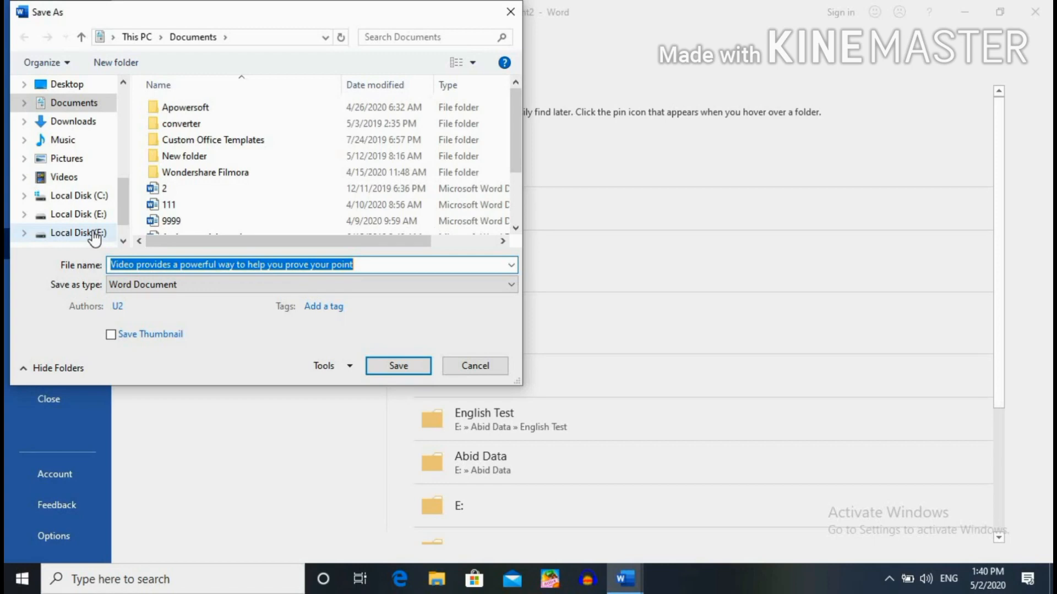
Create a new folder named 'my doc' on Local Disk (F:).
click(94, 234)
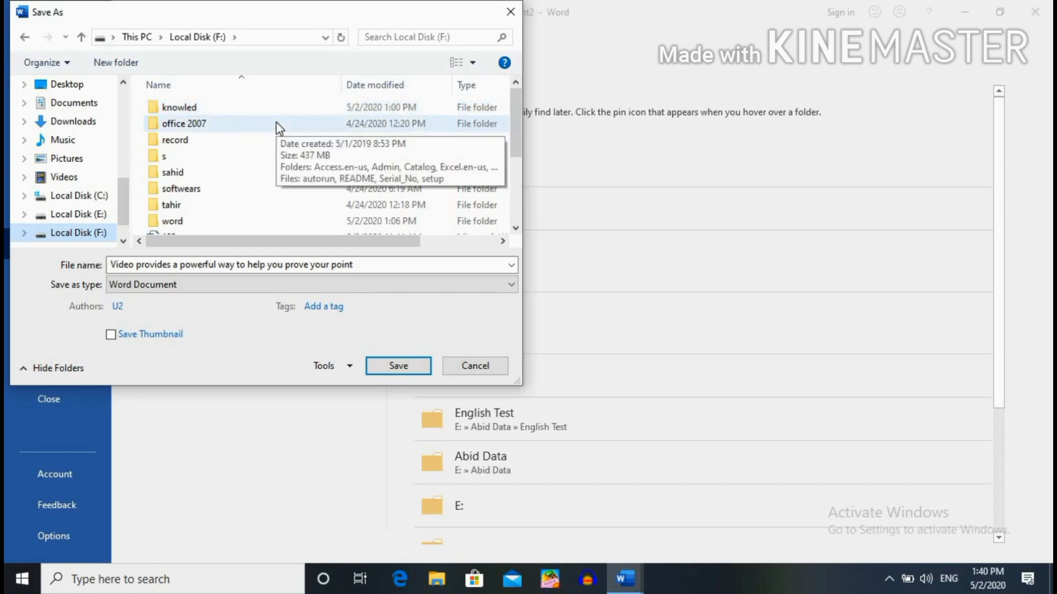
click(115, 62)
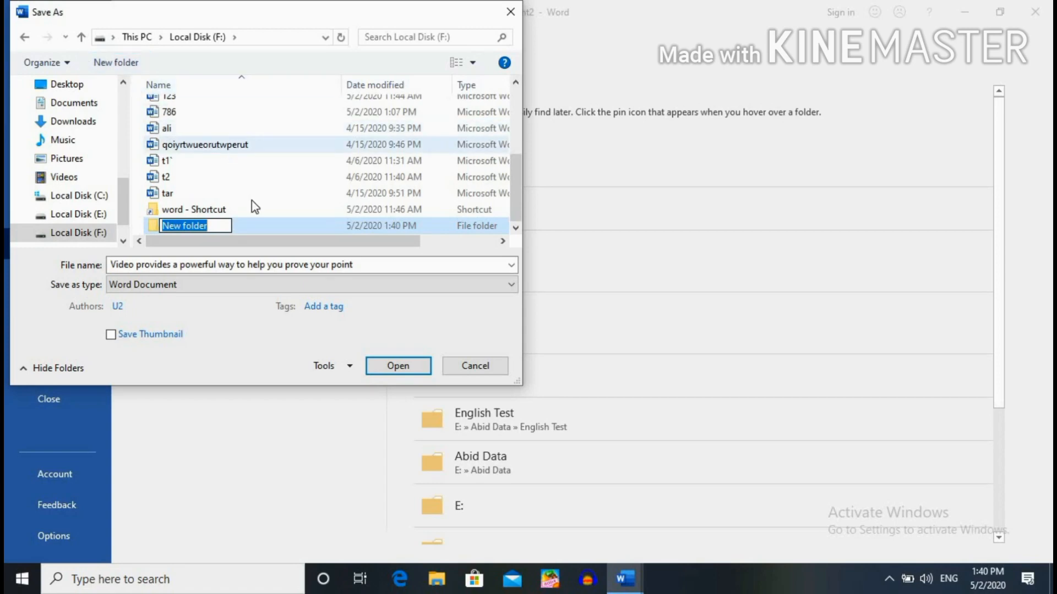
click(219, 225)
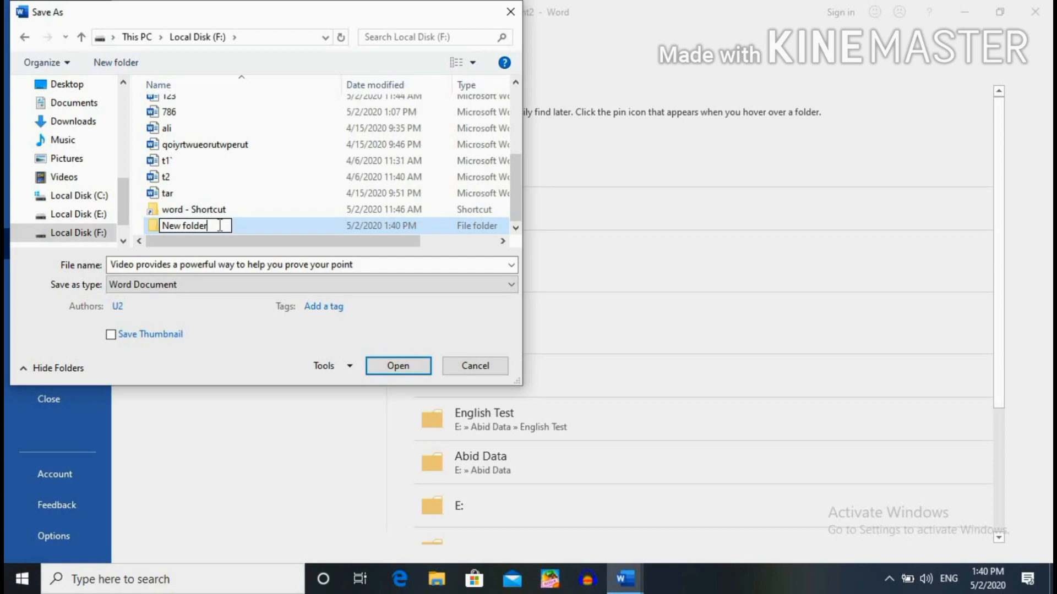
key(BackSpace)
key(BackSpace)
key(BackSpace)
key(BackSpace)
key(BackSpace)
key(BackSpace)
key(BackSpace)
key(BackSpace)
key(BackSpace)
key(BackSpace)
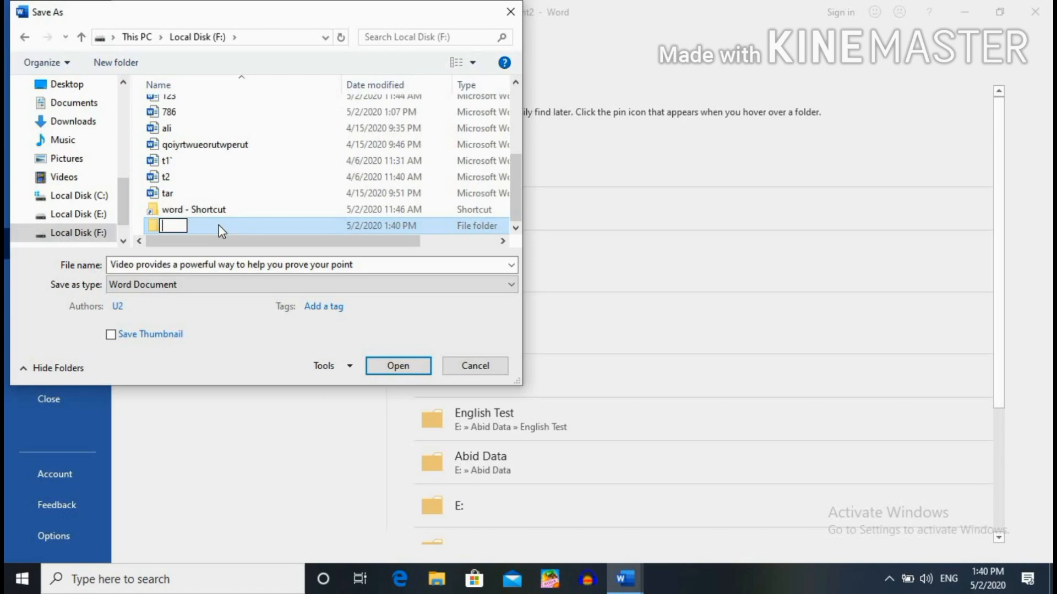
text(my doc)
key(Return)
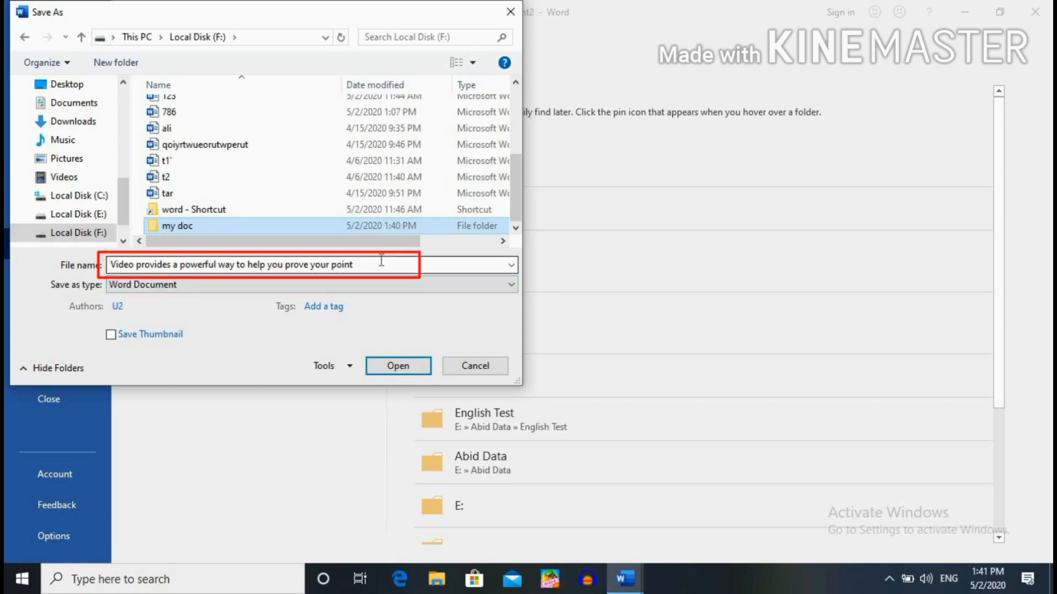
Name the file 7866 and save it into F:\my doc.
click(366, 265)
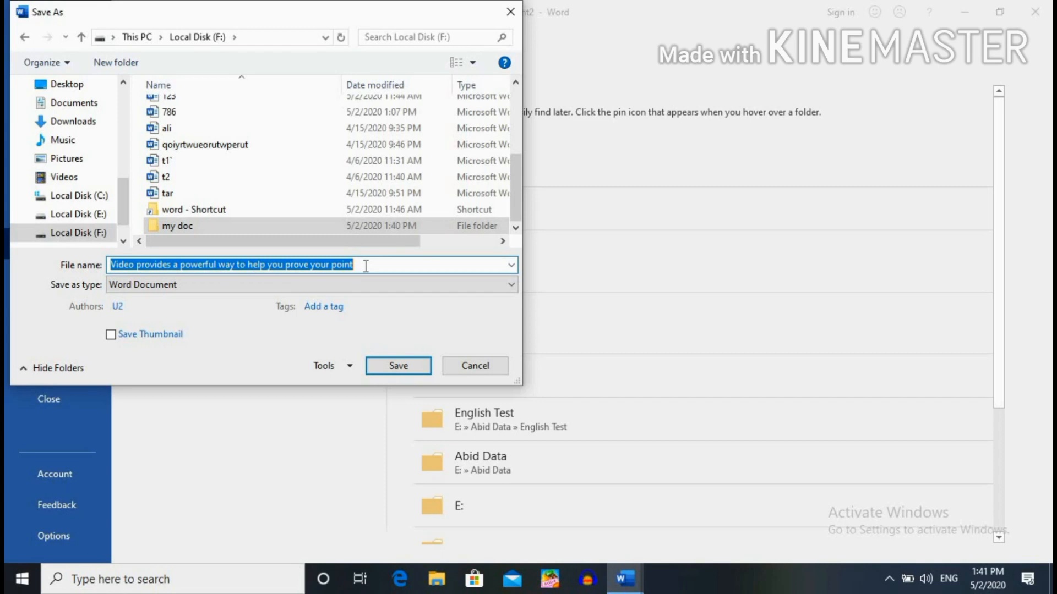
key(BackSpace)
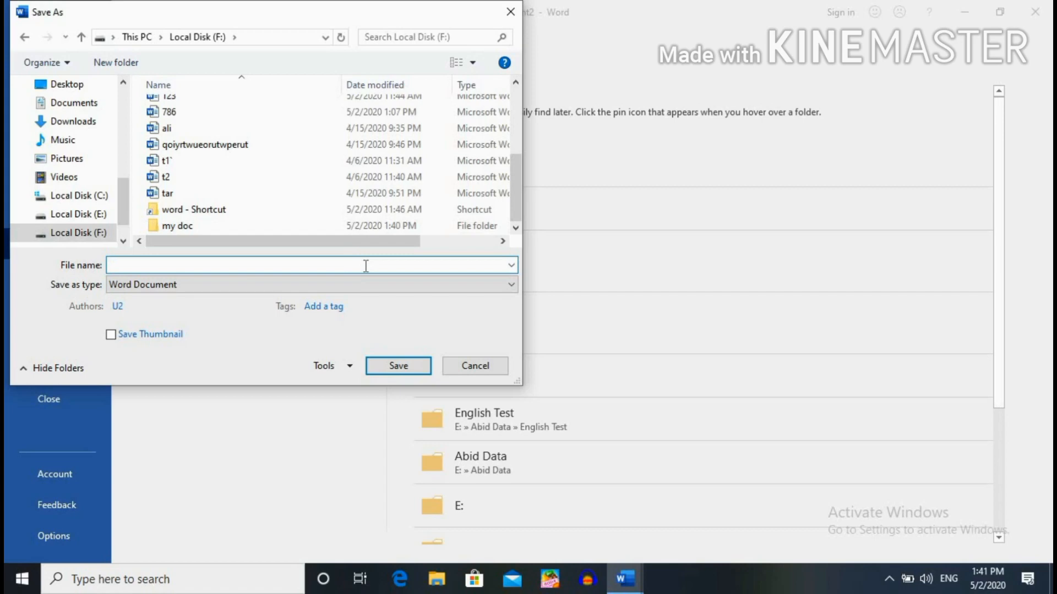
text(786)
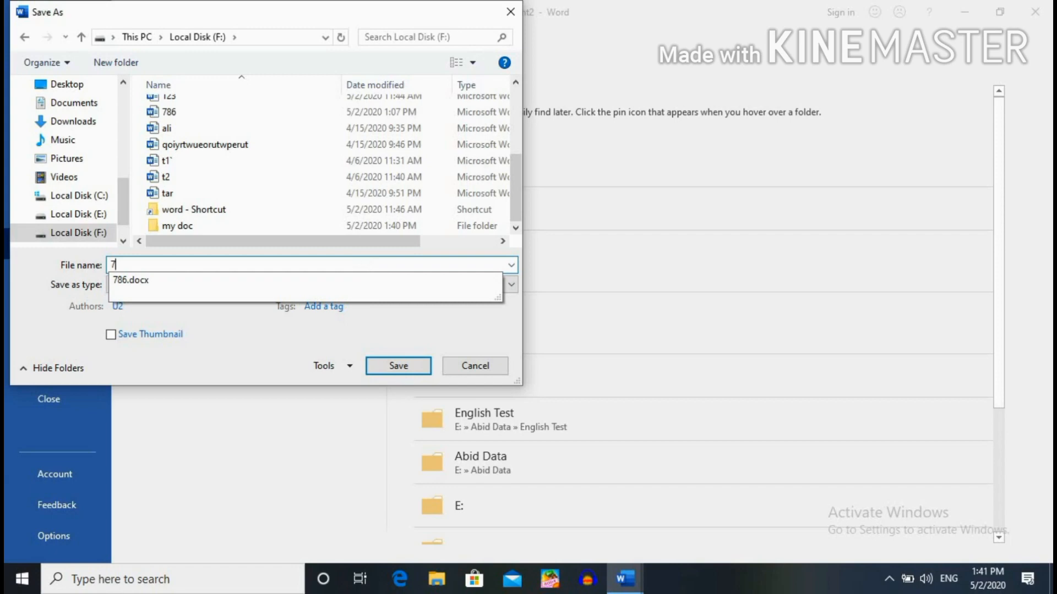
text(6)
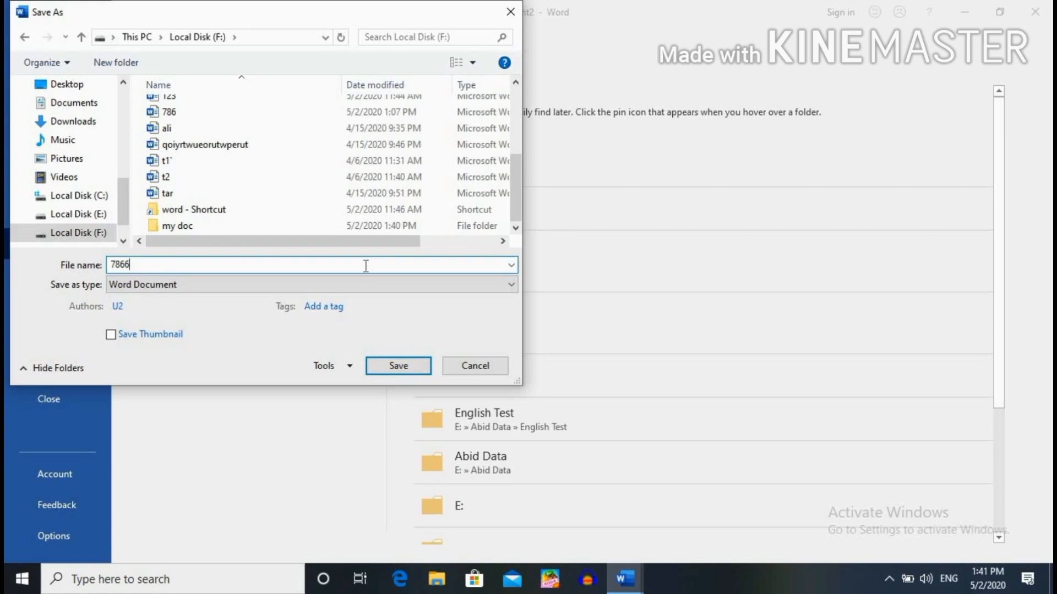
click(205, 228)
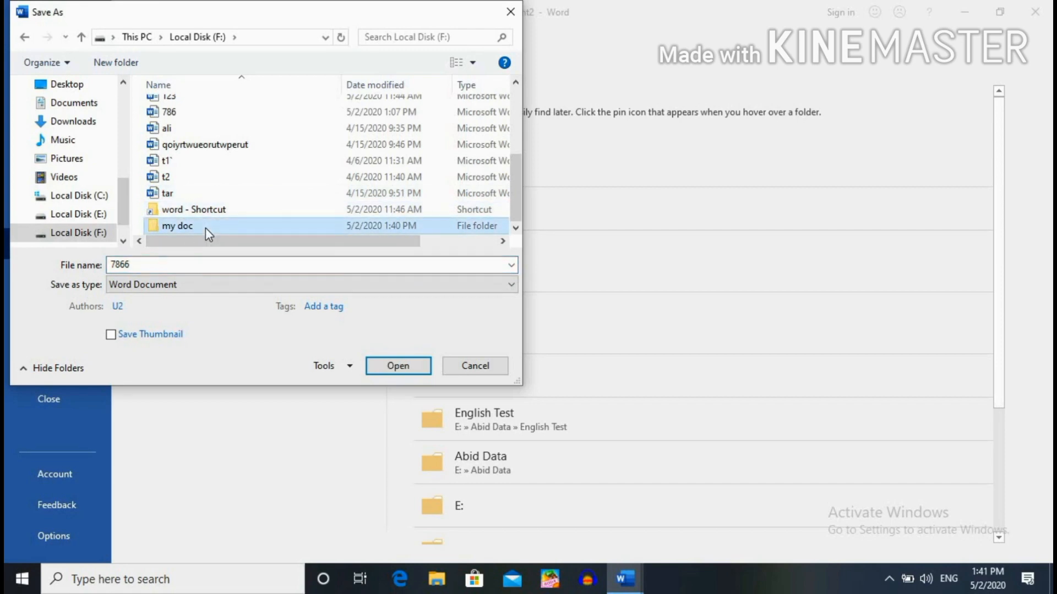
click(405, 370)
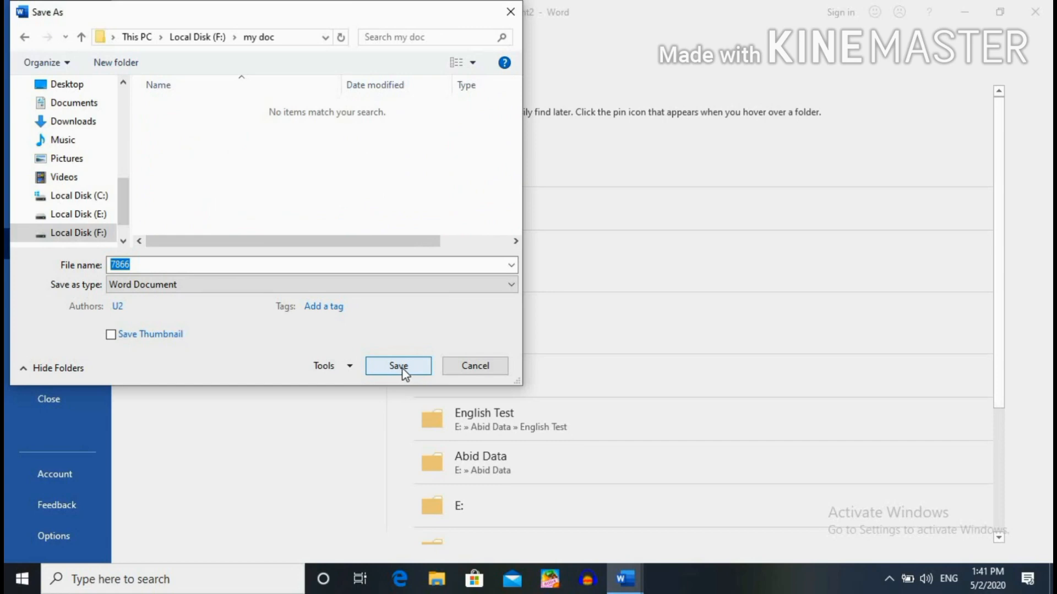
click(405, 370)
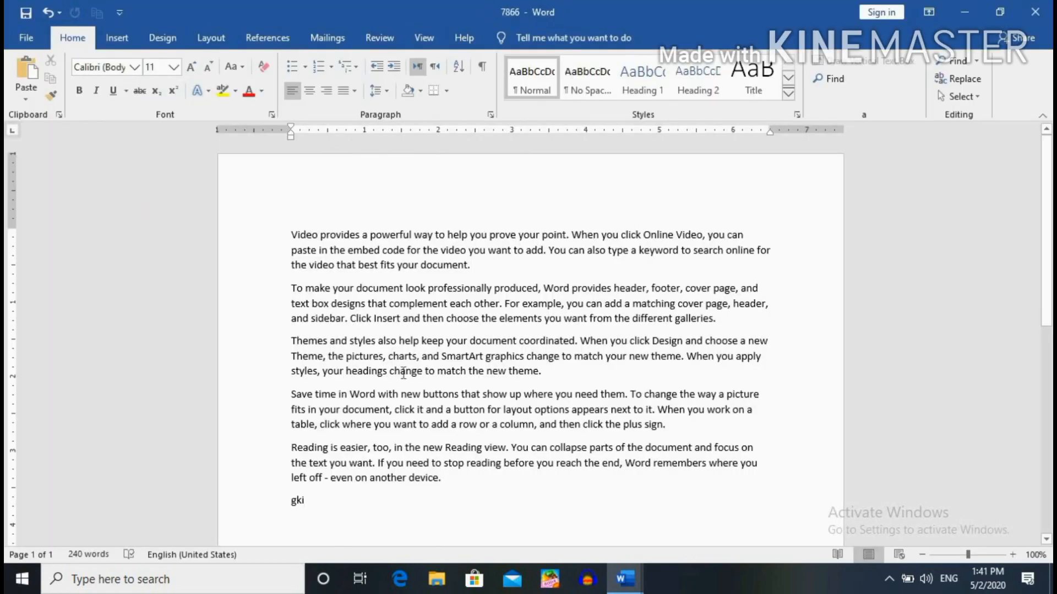
Show the Open page with its list of recent documents.
click(25, 39)
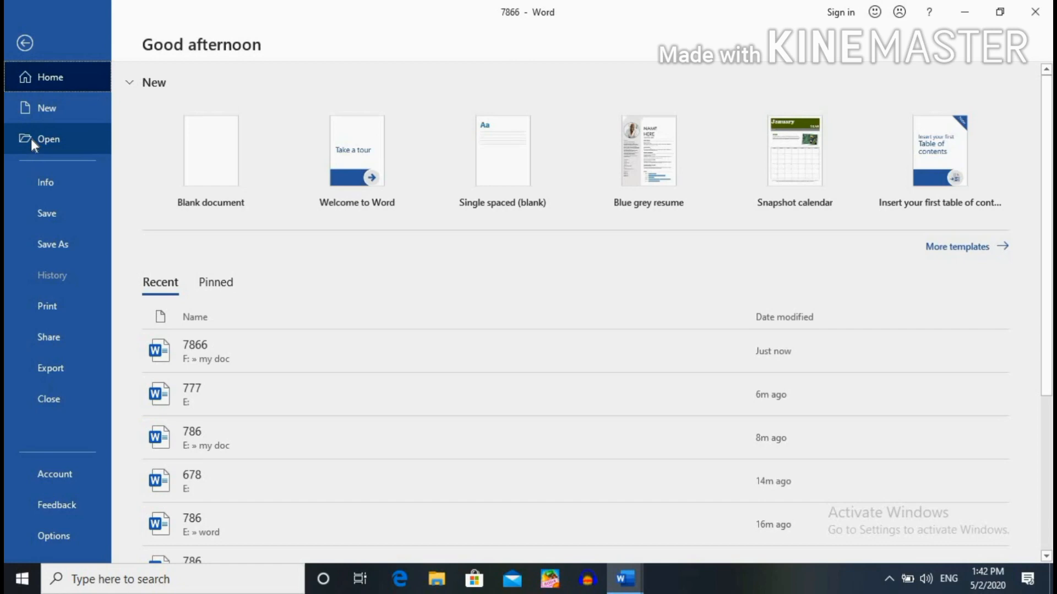
click(32, 139)
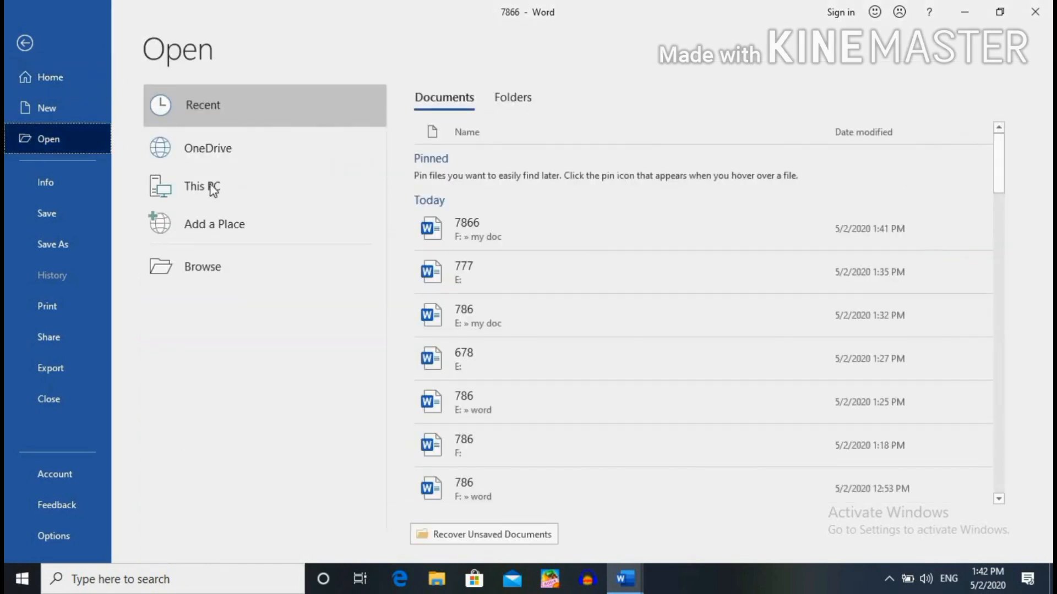
Browse to F:\my doc and open the 7866 document.
double_click(212, 185)
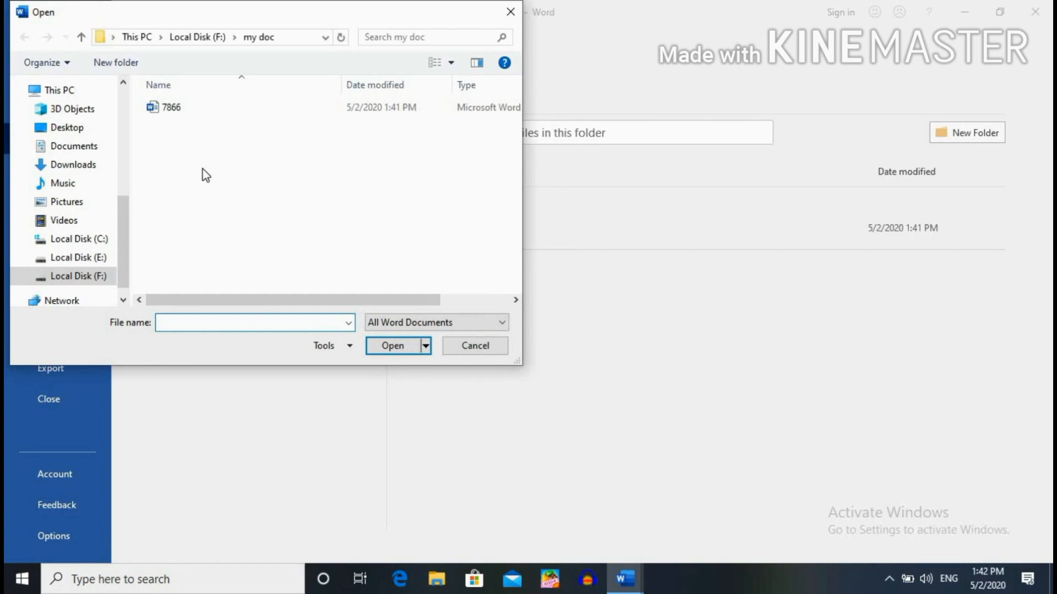
click(82, 239)
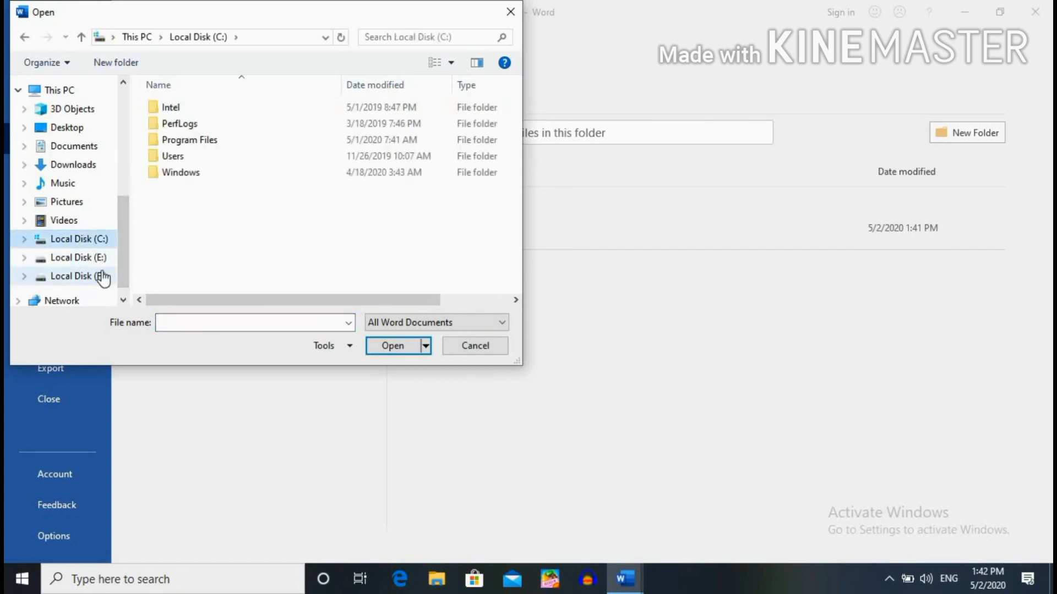
click(103, 278)
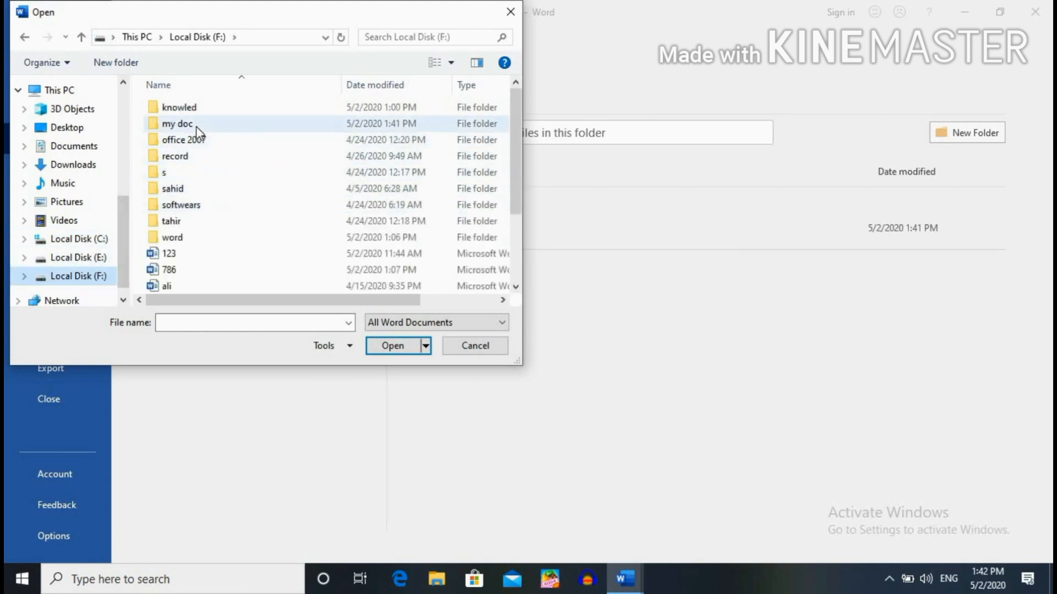
double_click(196, 127)
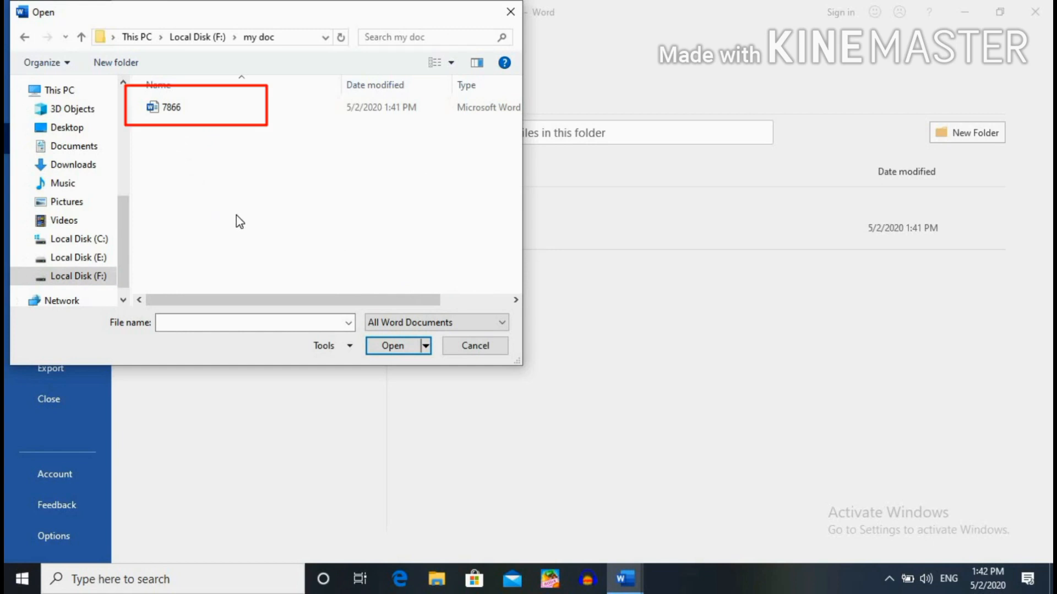
double_click(238, 113)
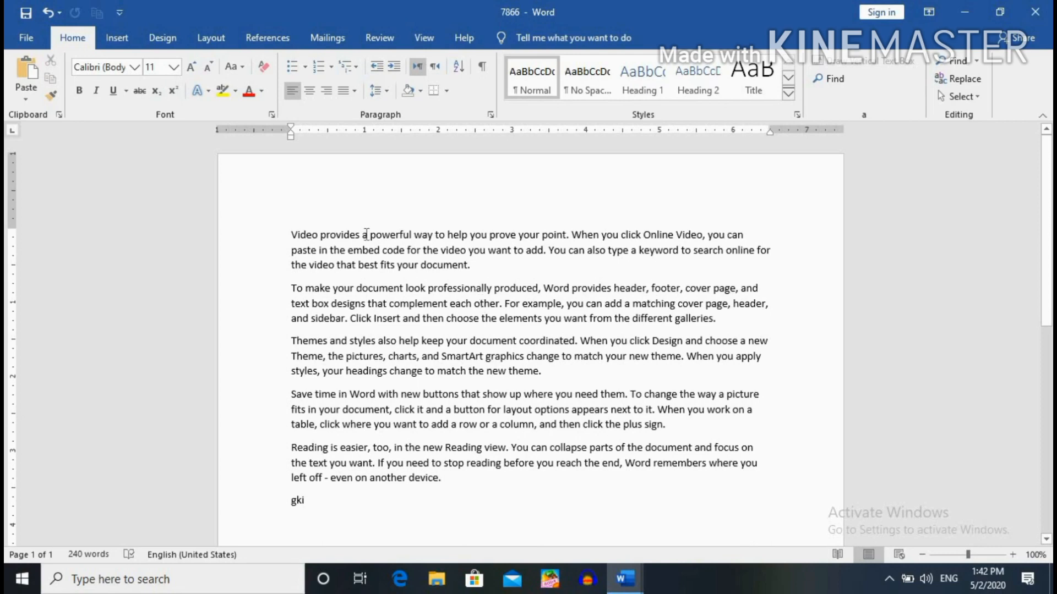
click(26, 40)
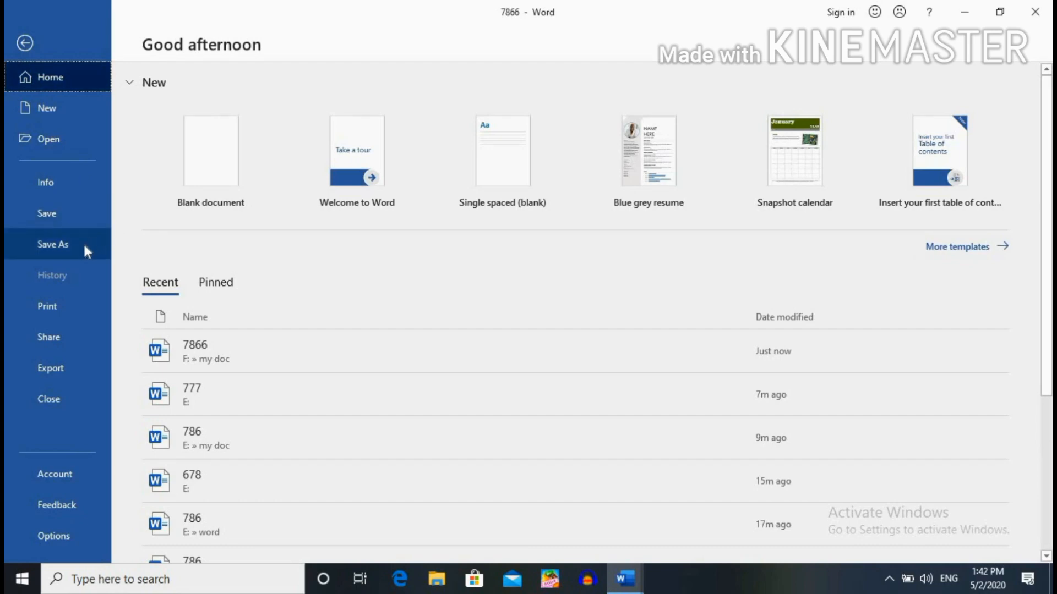
click(31, 44)
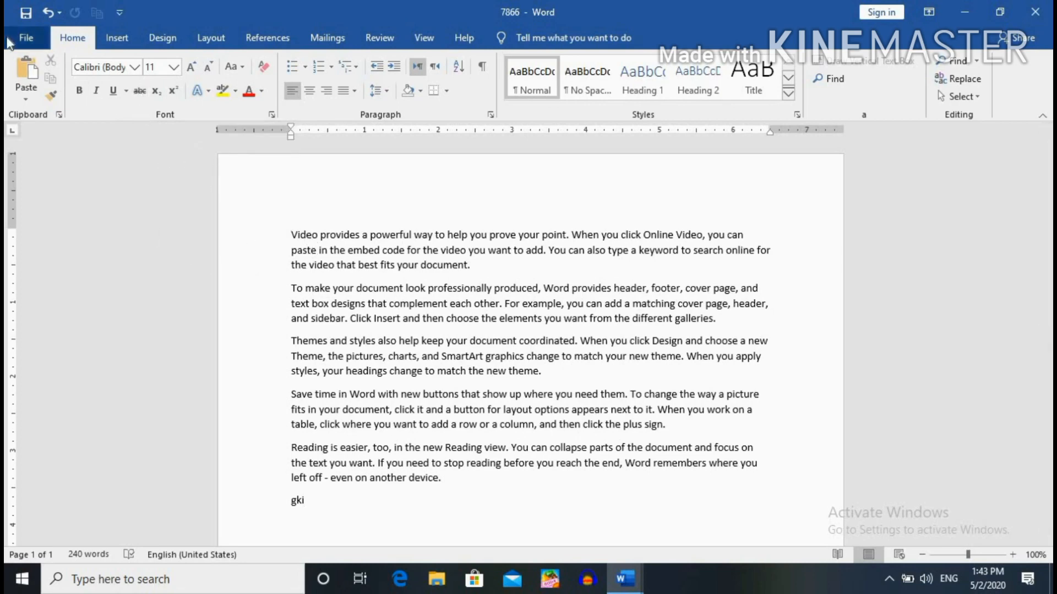
Open Save As and browse to the my doc folder on Local Disk (F:).
click(25, 39)
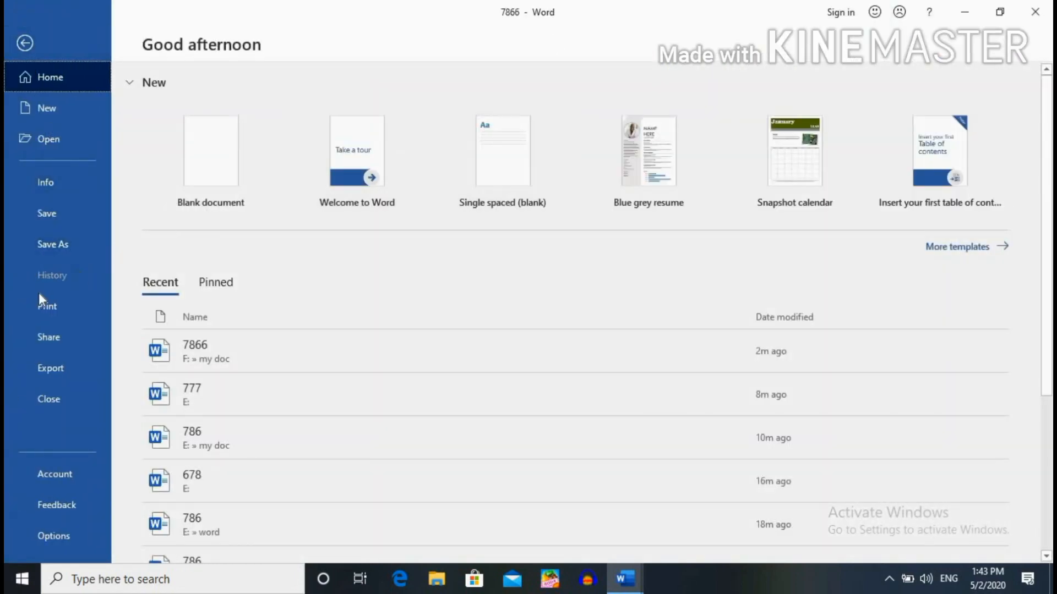
click(56, 245)
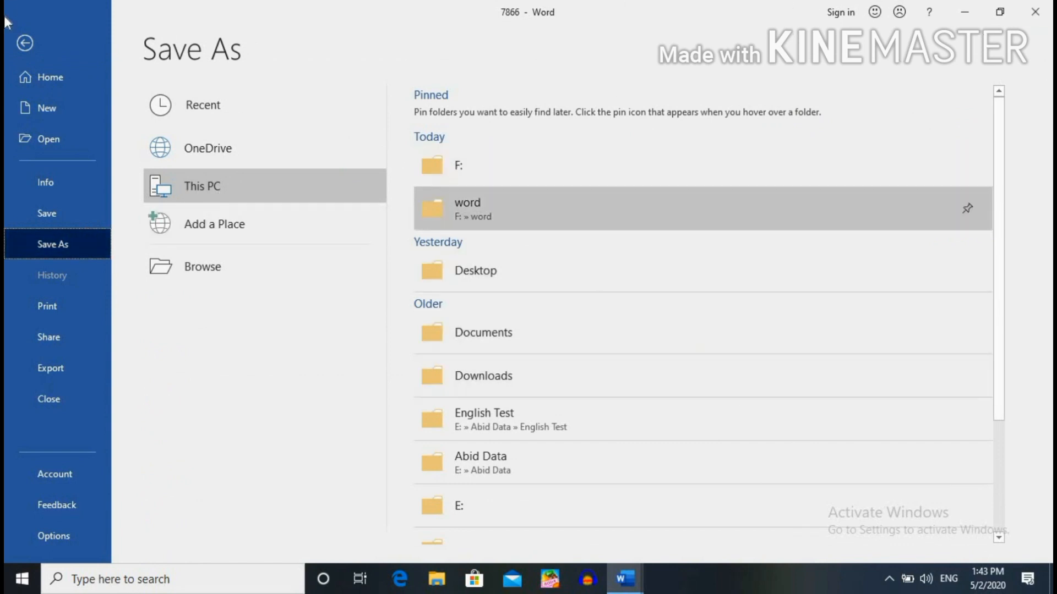
click(229, 185)
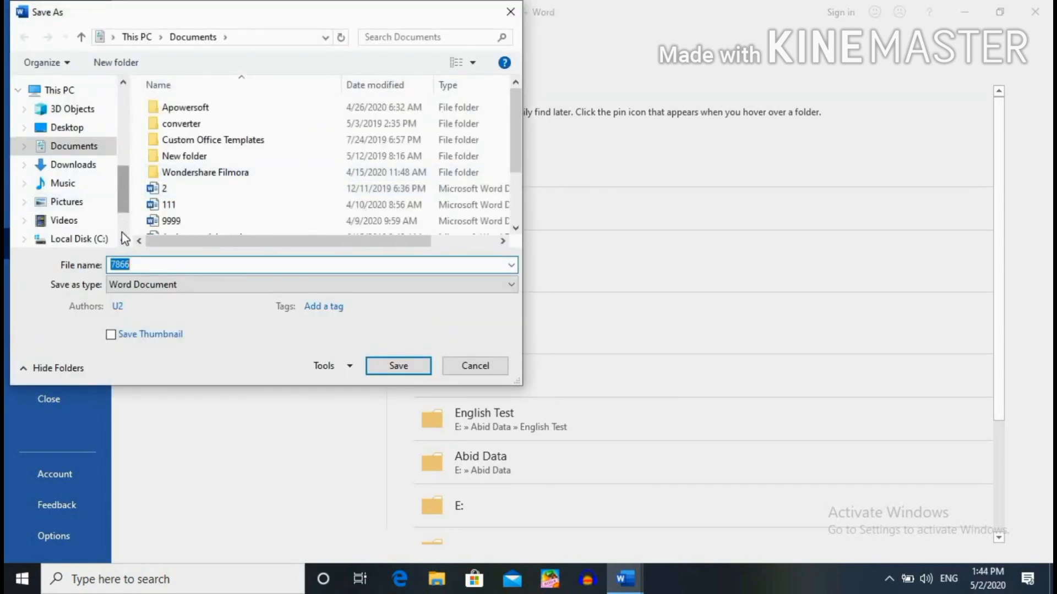
scroll(107, 231, down, 2)
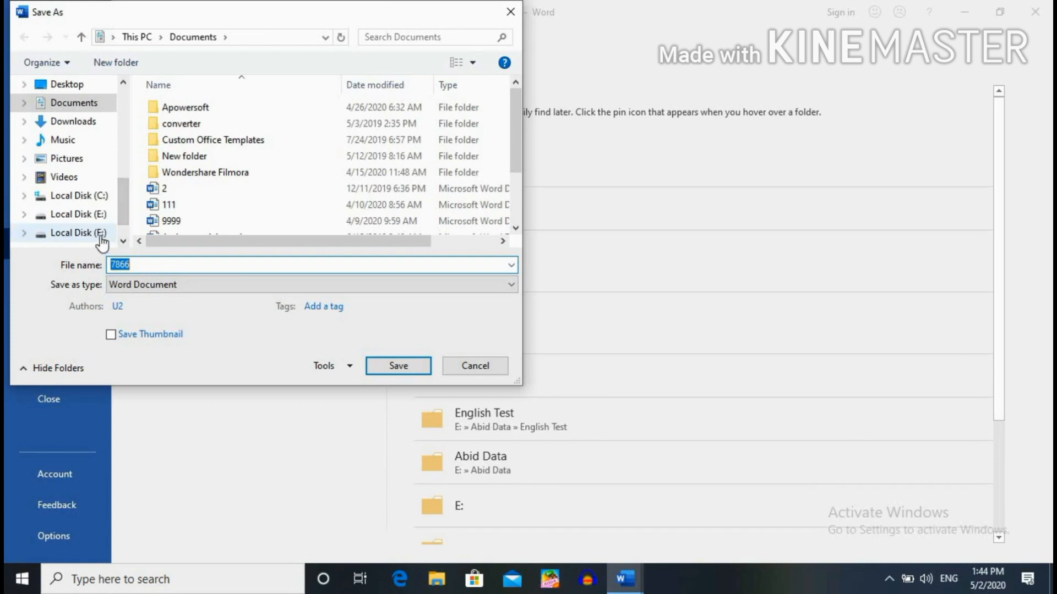
click(101, 235)
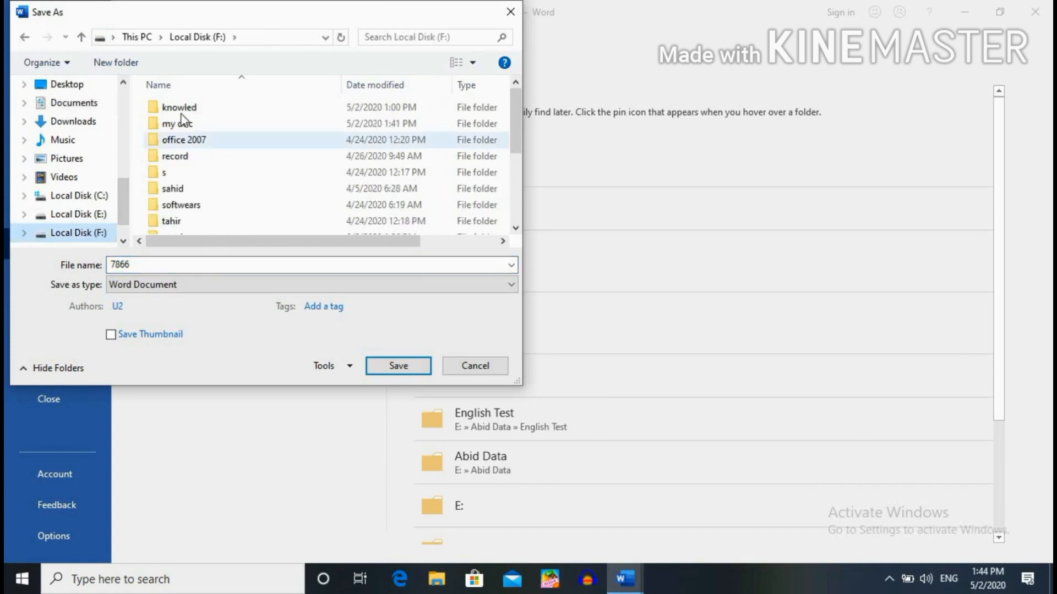
click(187, 131)
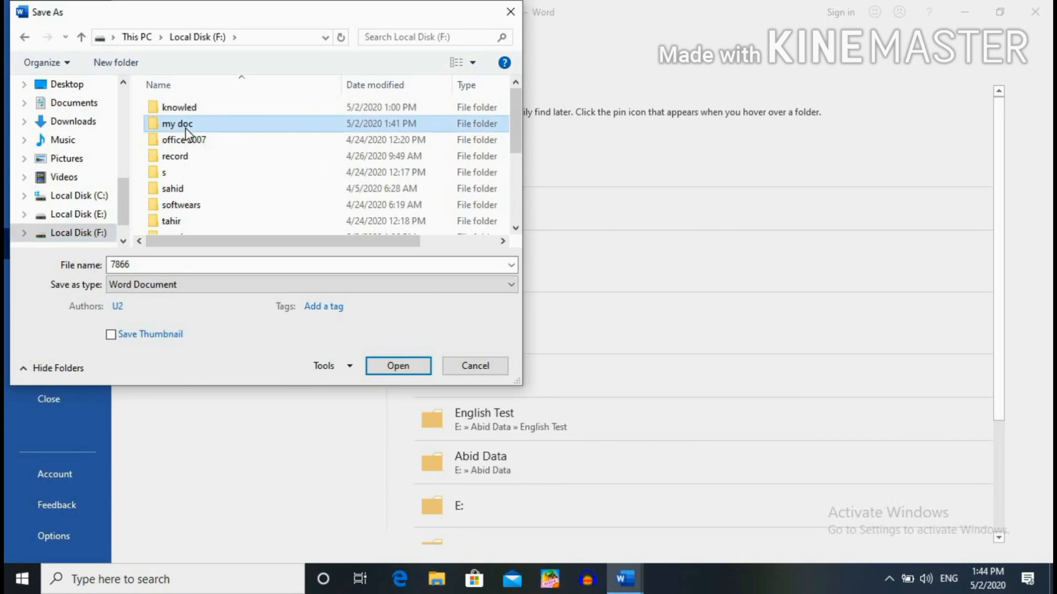
Name the copy 777 and save it inside my doc.
click(181, 266)
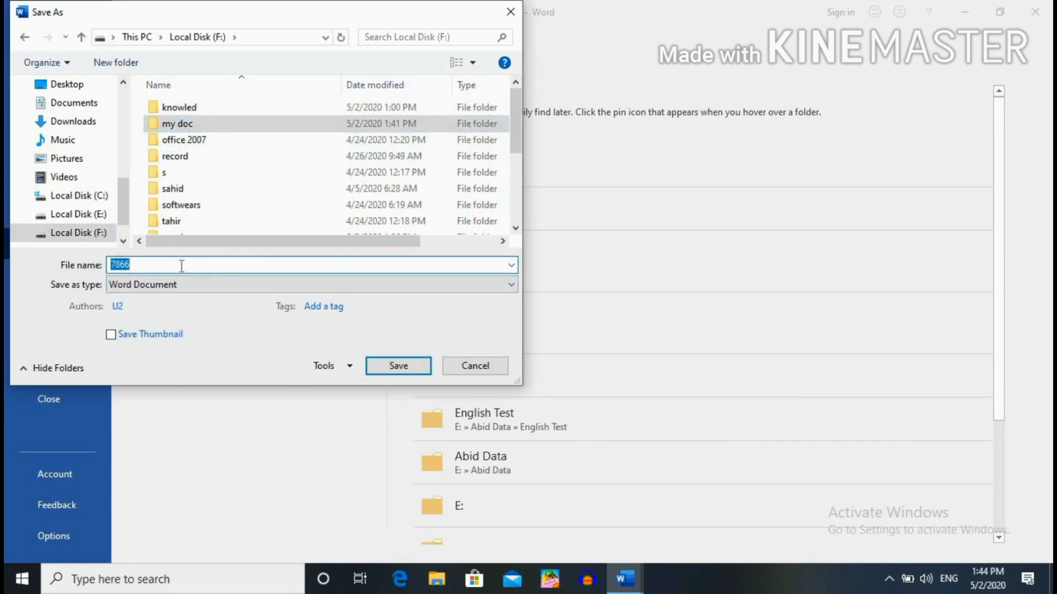
key(BackSpace)
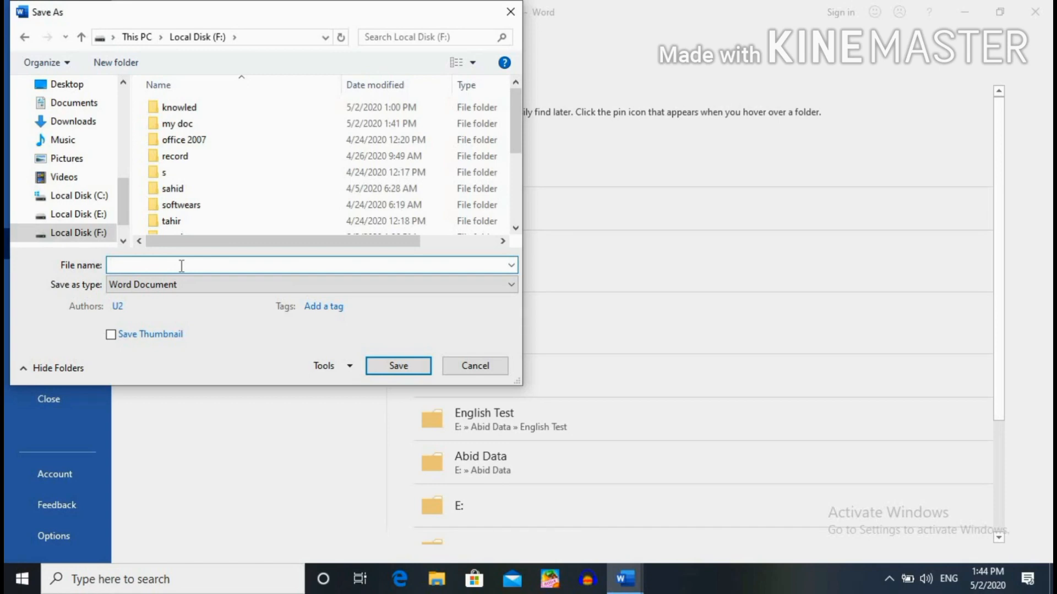
text(777)
click(190, 127)
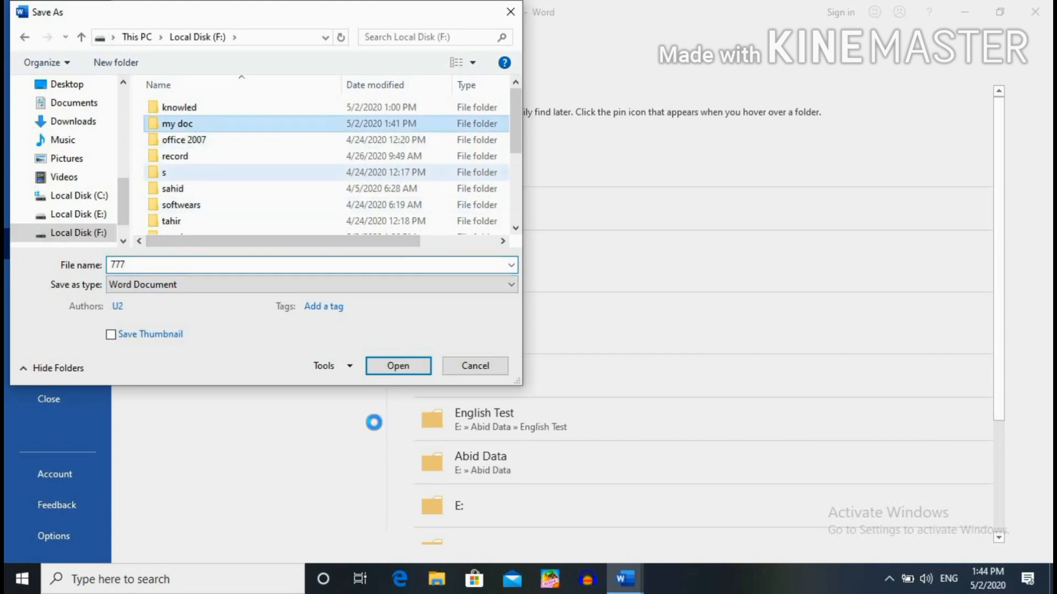
click(408, 370)
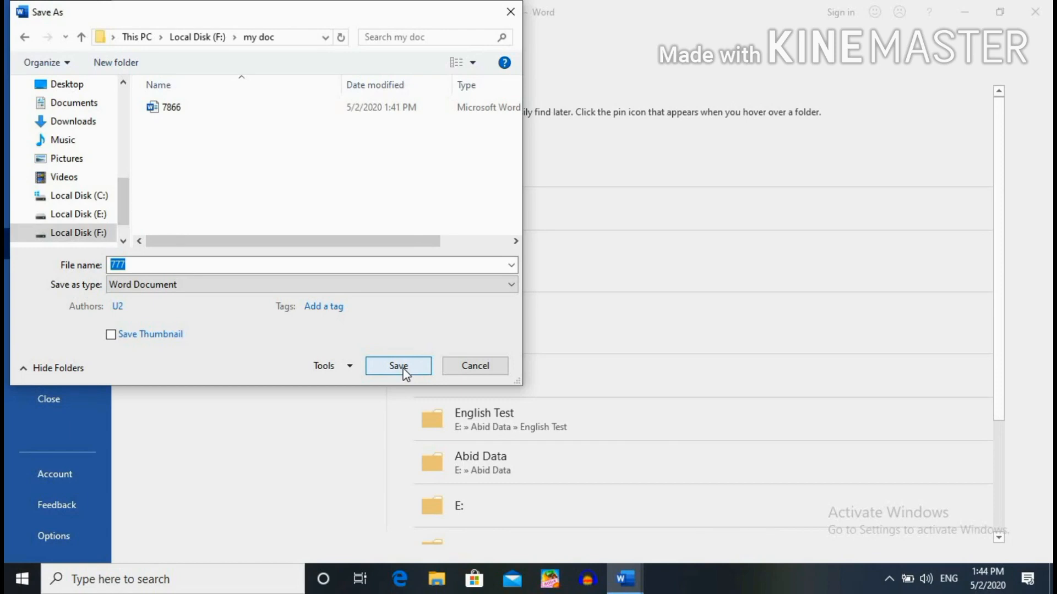
click(403, 369)
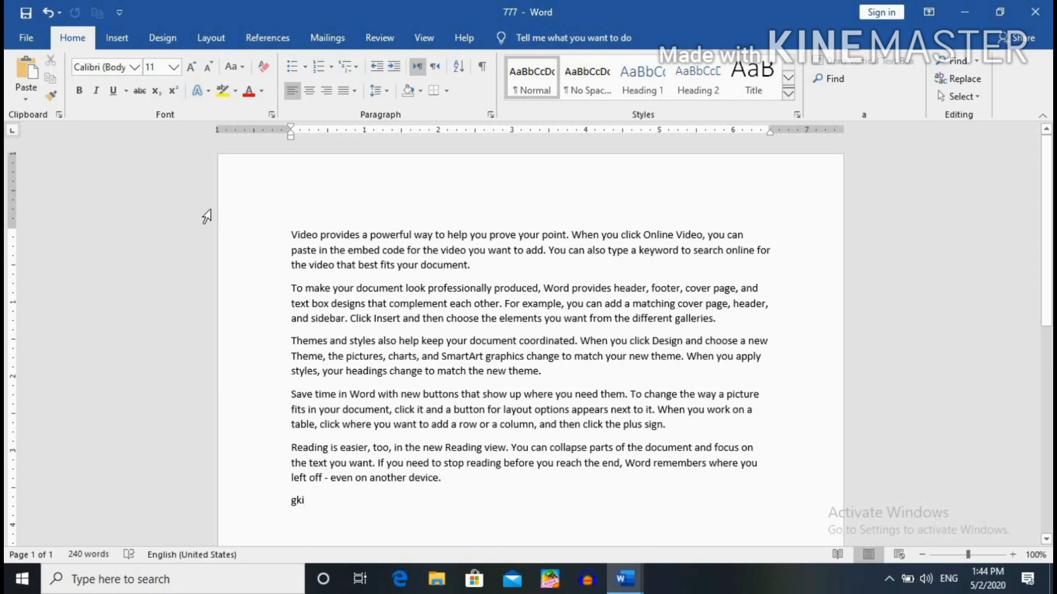
Confirm 777 sits beside 7866 in F:\my doc, then close the Open dialog.
click(26, 37)
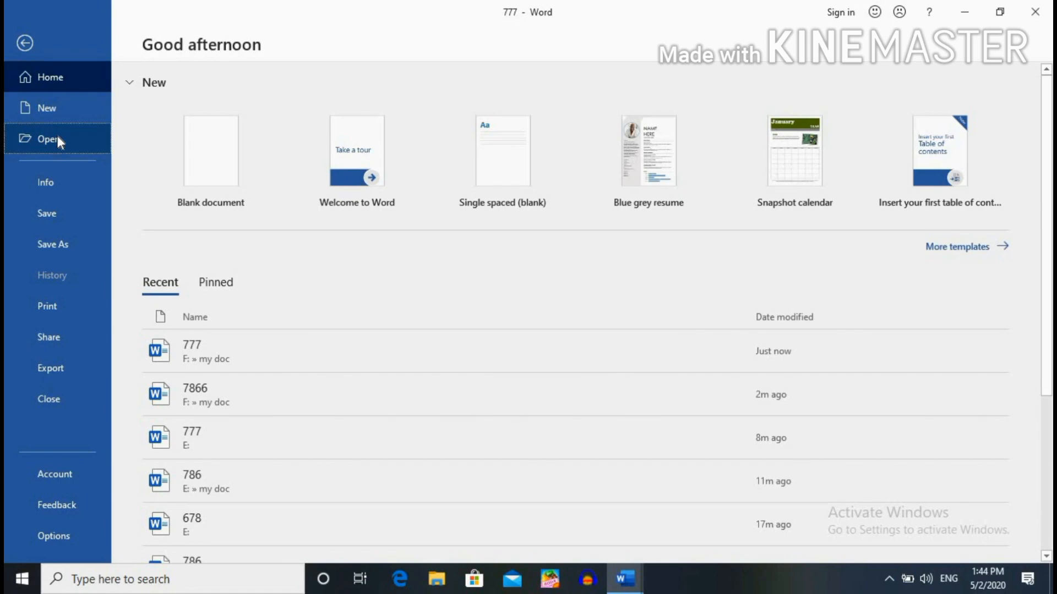
click(57, 137)
double_click(206, 186)
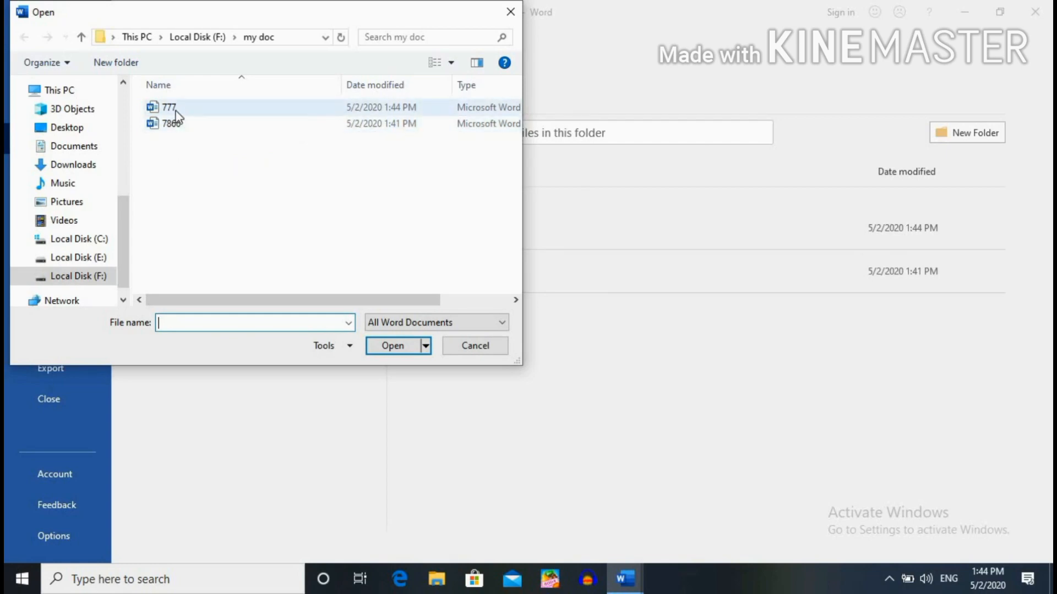
click(509, 17)
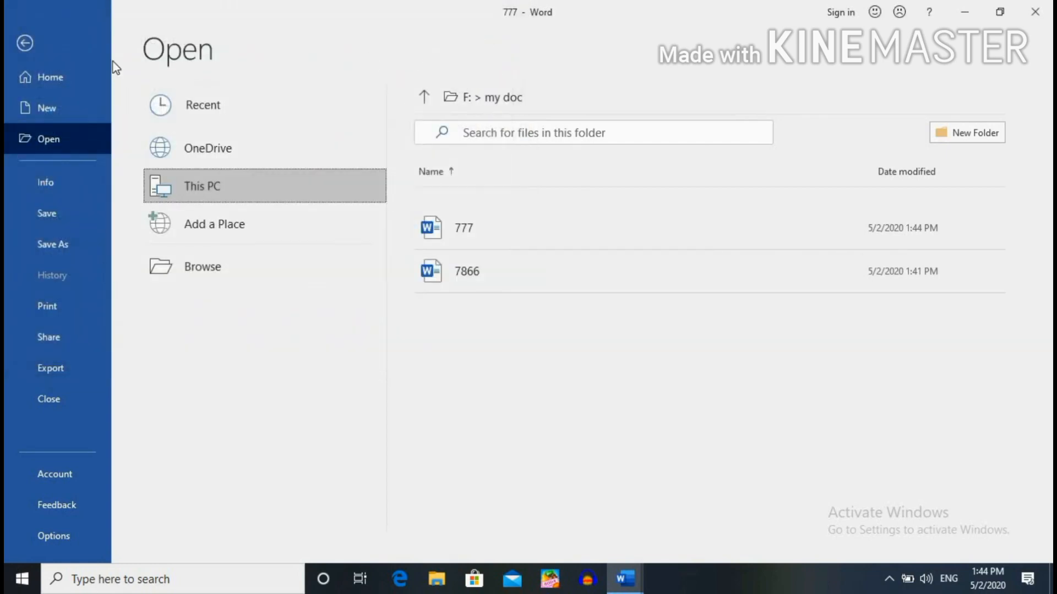
click(25, 43)
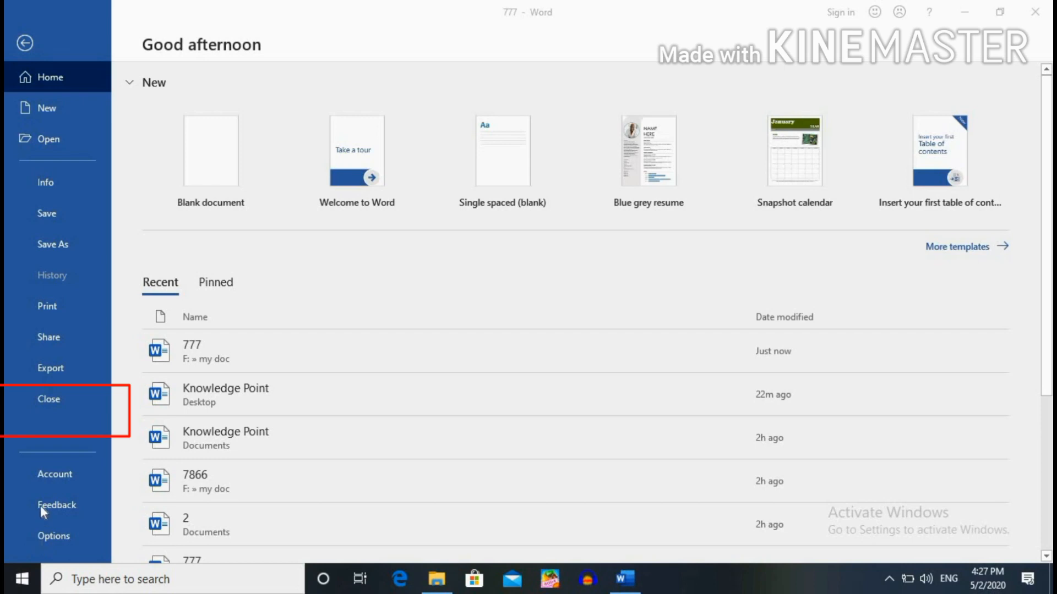
Switch back to the 777 document and close it from the File menu.
click(25, 43)
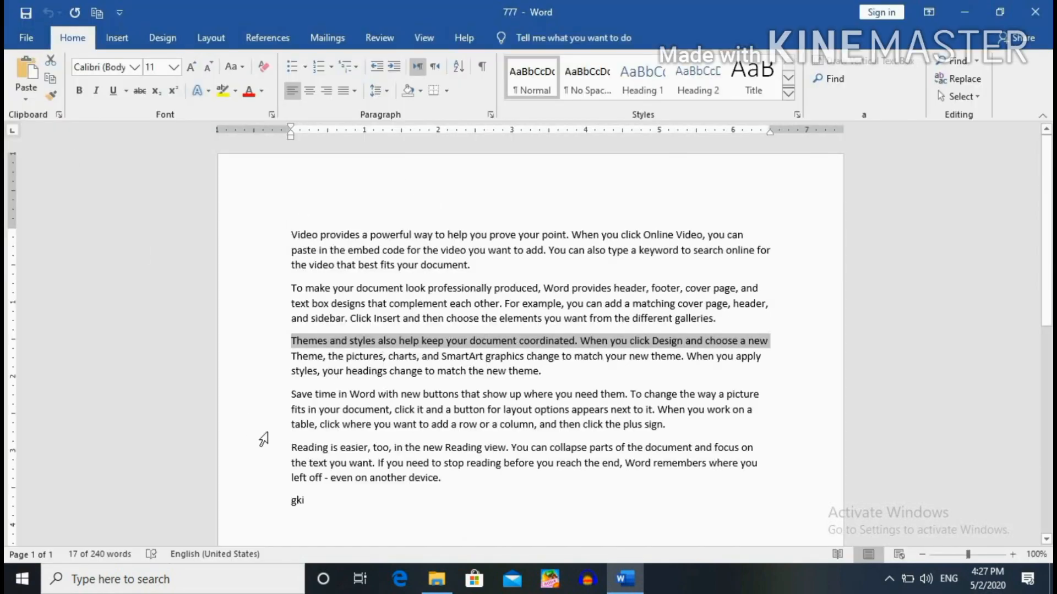
click(43, 37)
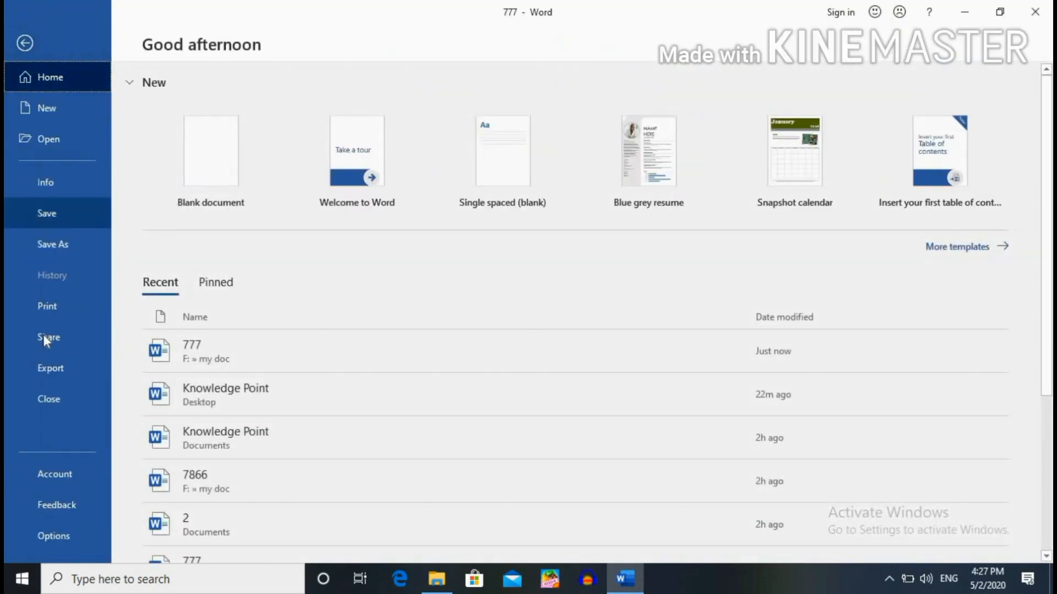
click(47, 400)
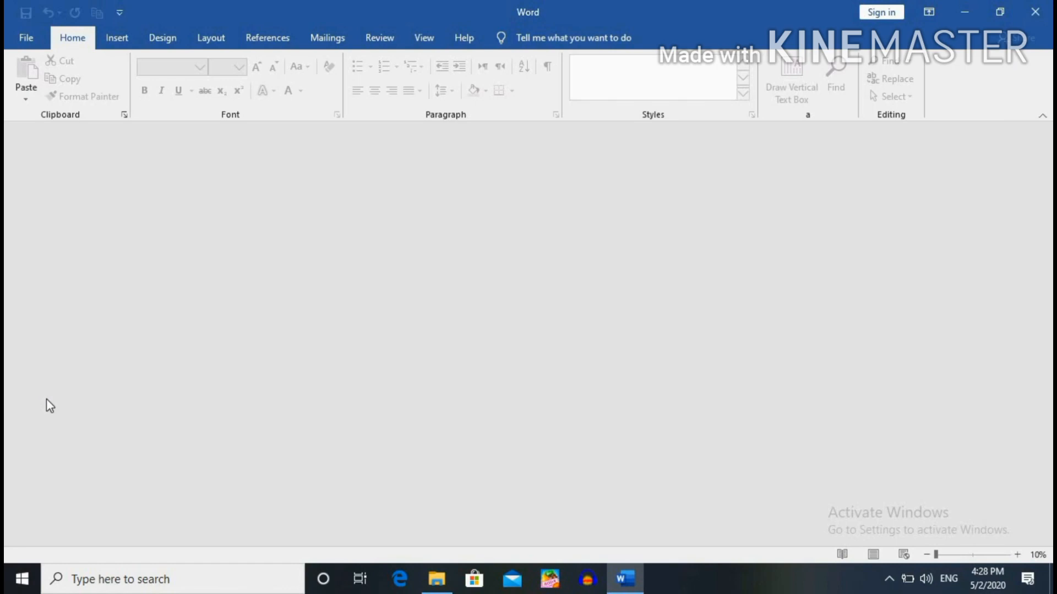
Open the Knowledge Point document from the Desktop through File > Open > This PC.
click(27, 37)
key(Escape)
click(30, 42)
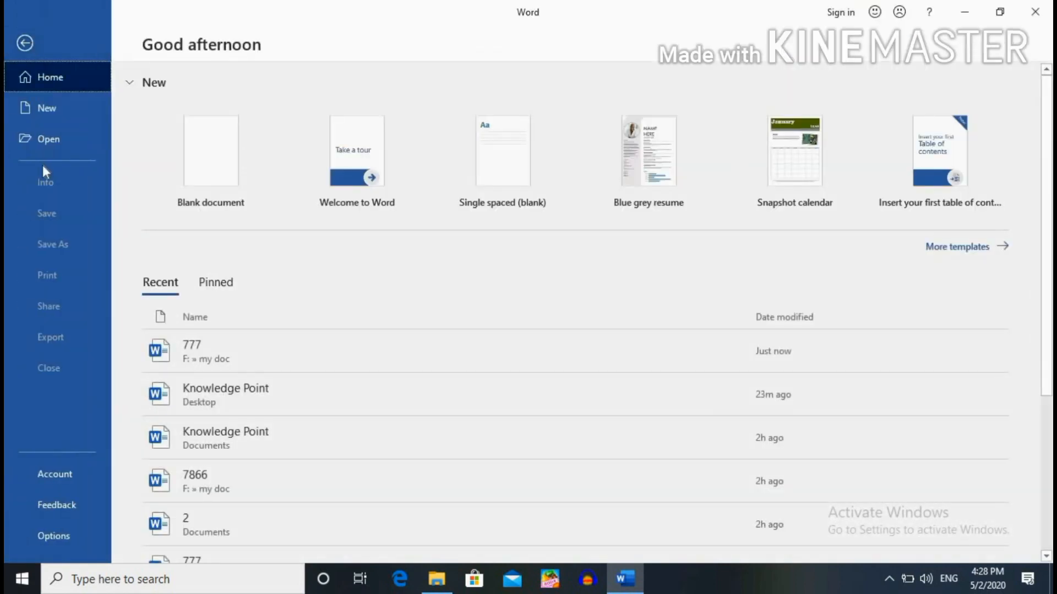
click(46, 140)
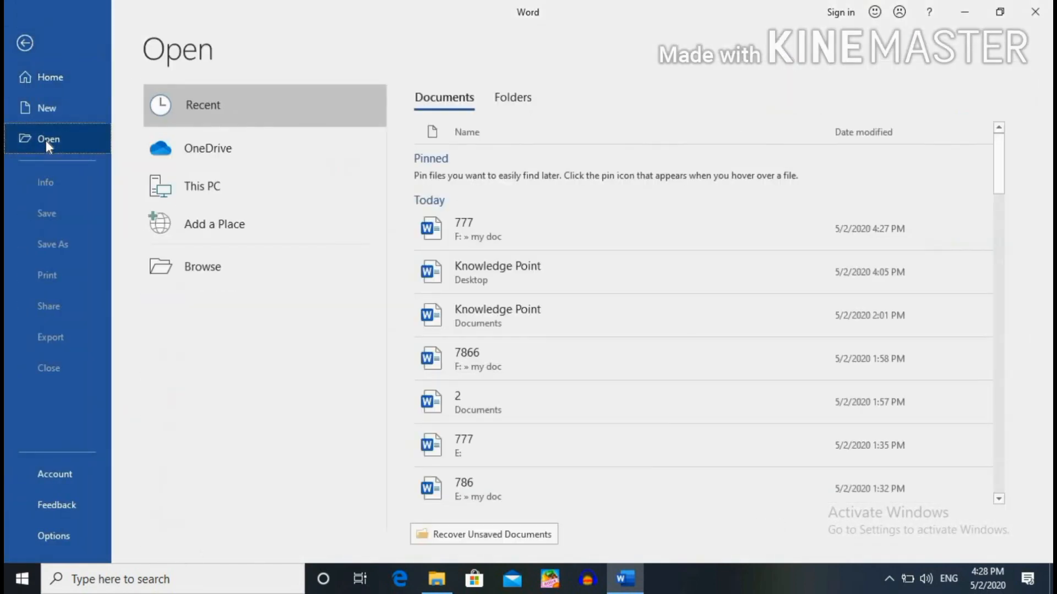
double_click(180, 183)
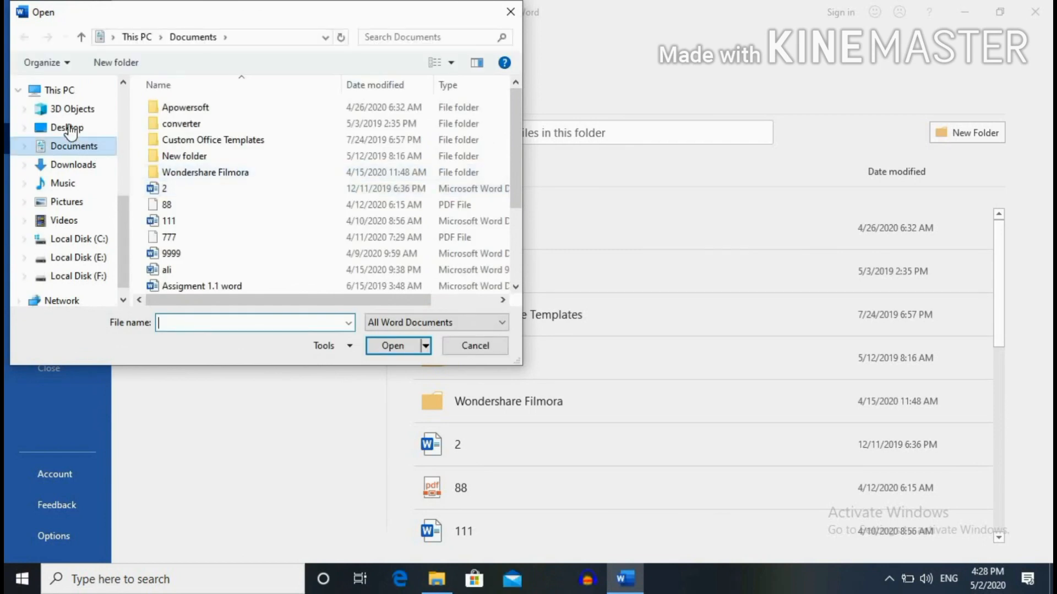
click(69, 128)
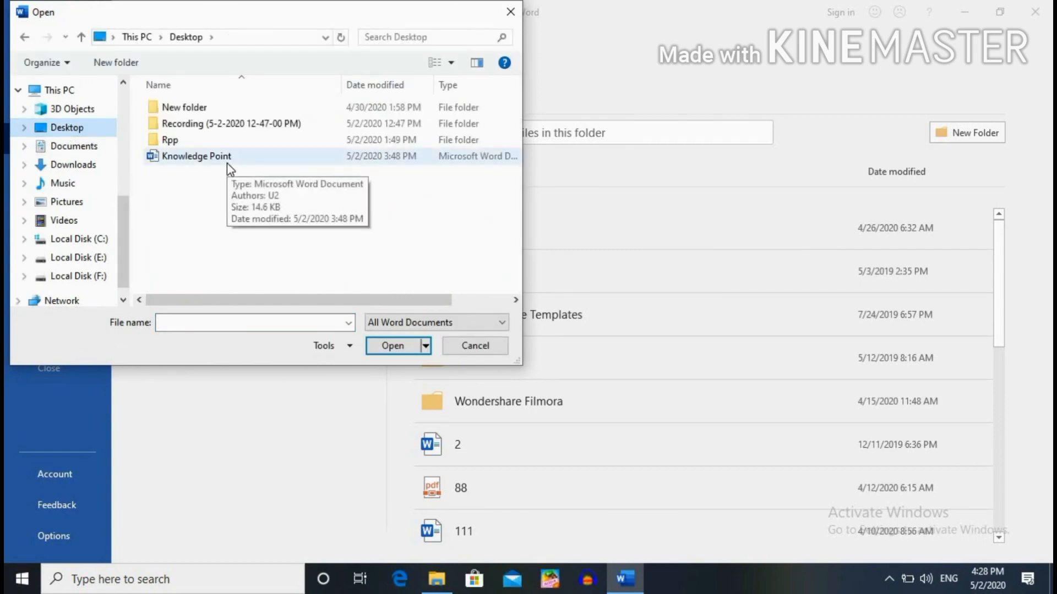
double_click(226, 160)
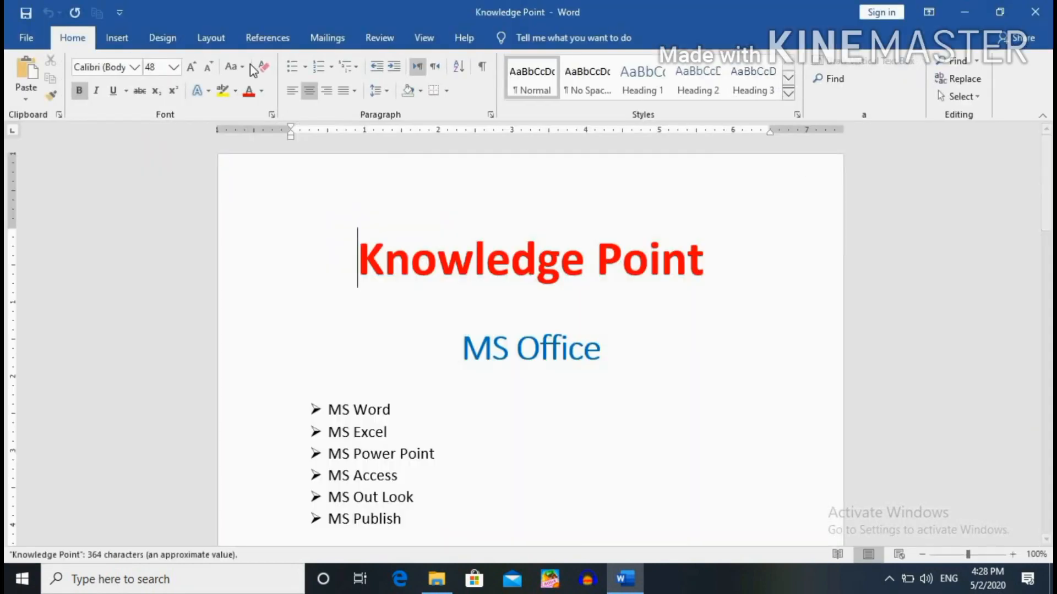
In Save As, target the existing Knowledge Point file on the Desktop and expand the Tools list.
click(27, 39)
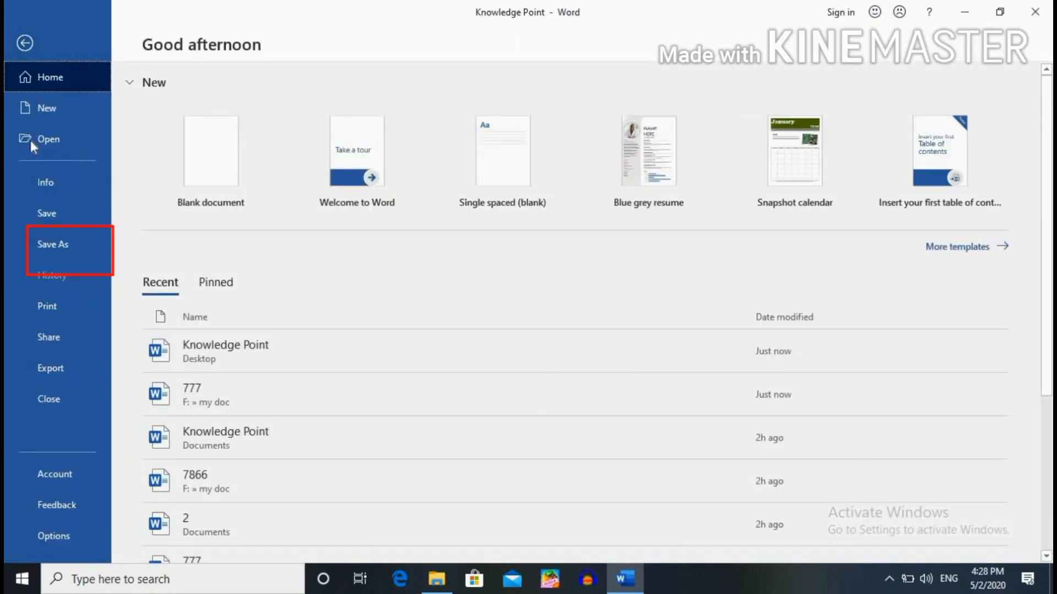
click(44, 245)
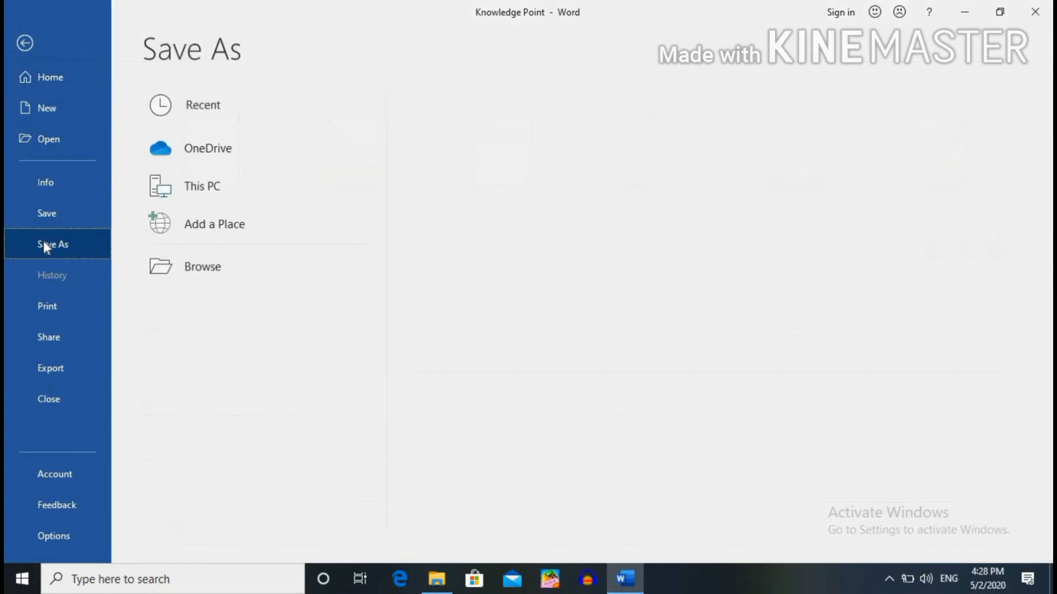
double_click(253, 177)
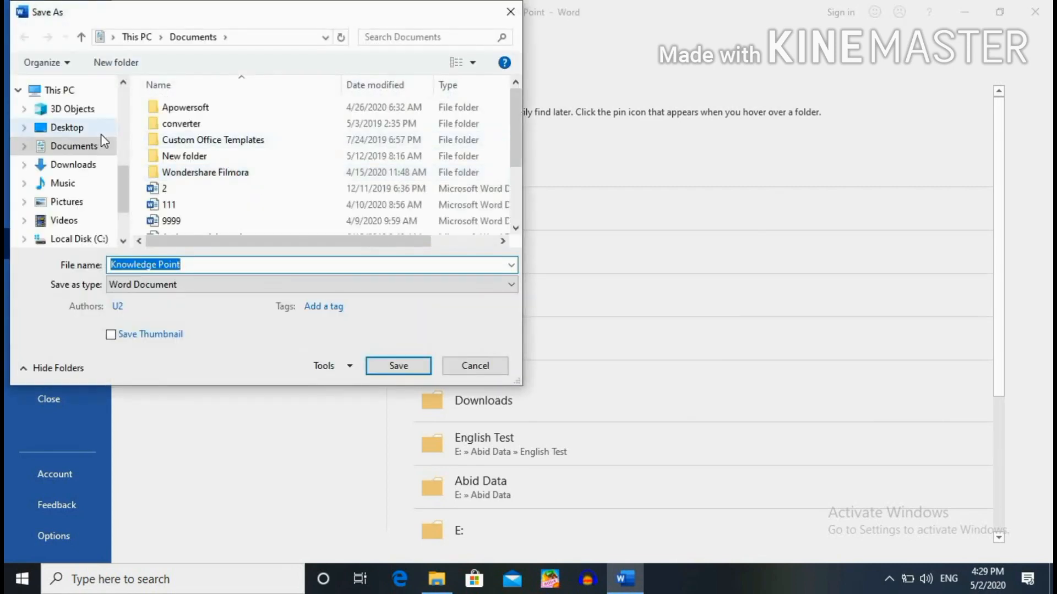
click(100, 133)
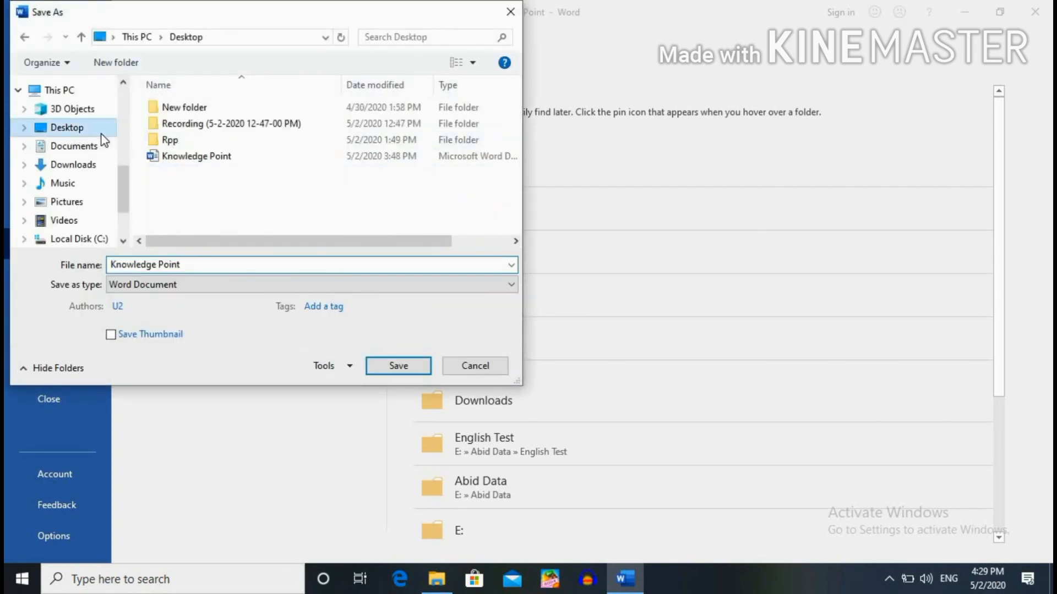
click(253, 158)
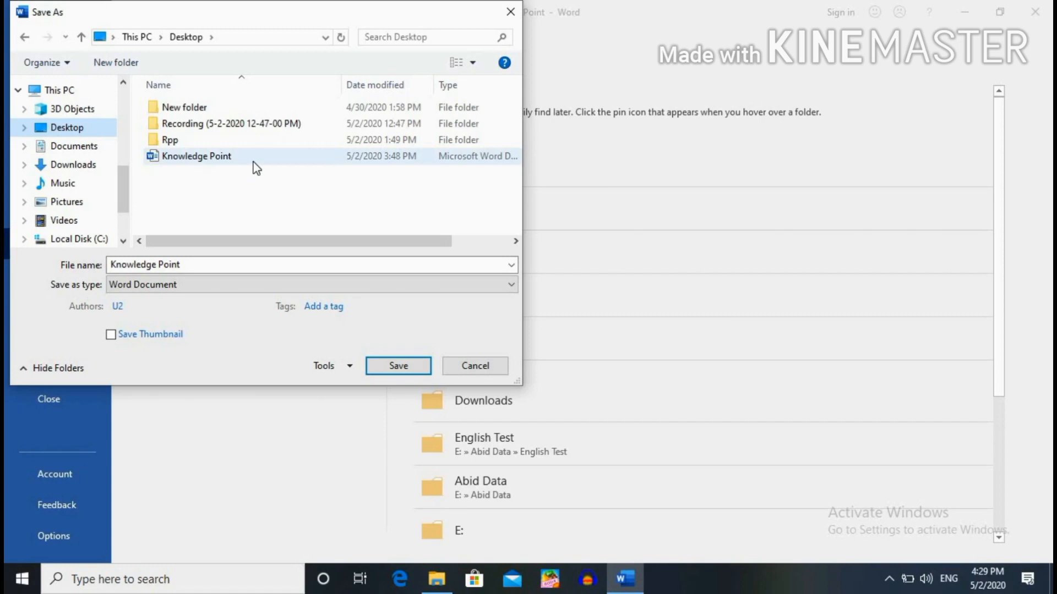
click(347, 367)
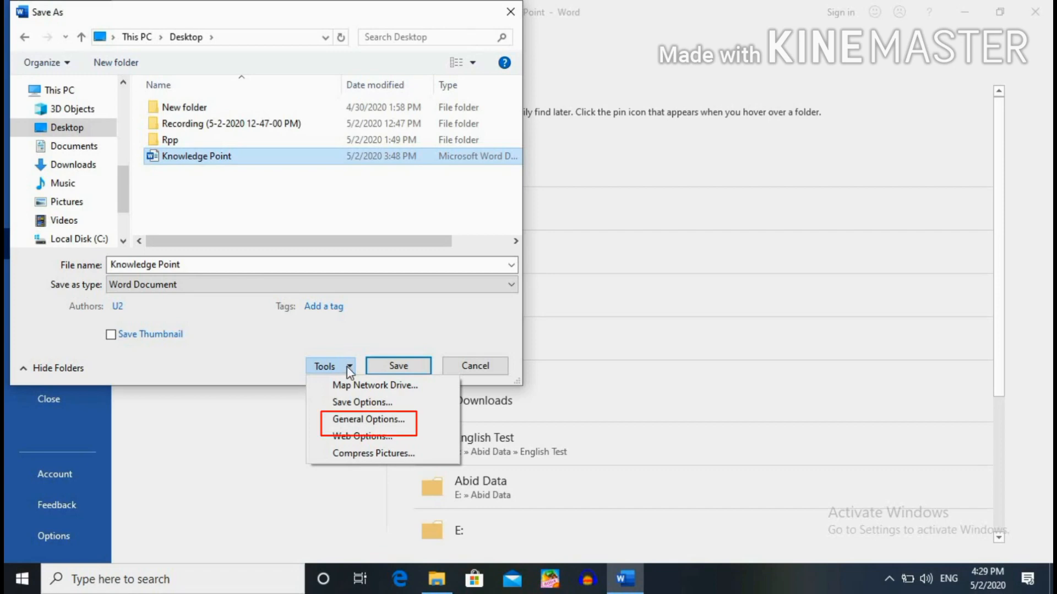
In General Options, enter a password to open and the same password to modify.
click(376, 421)
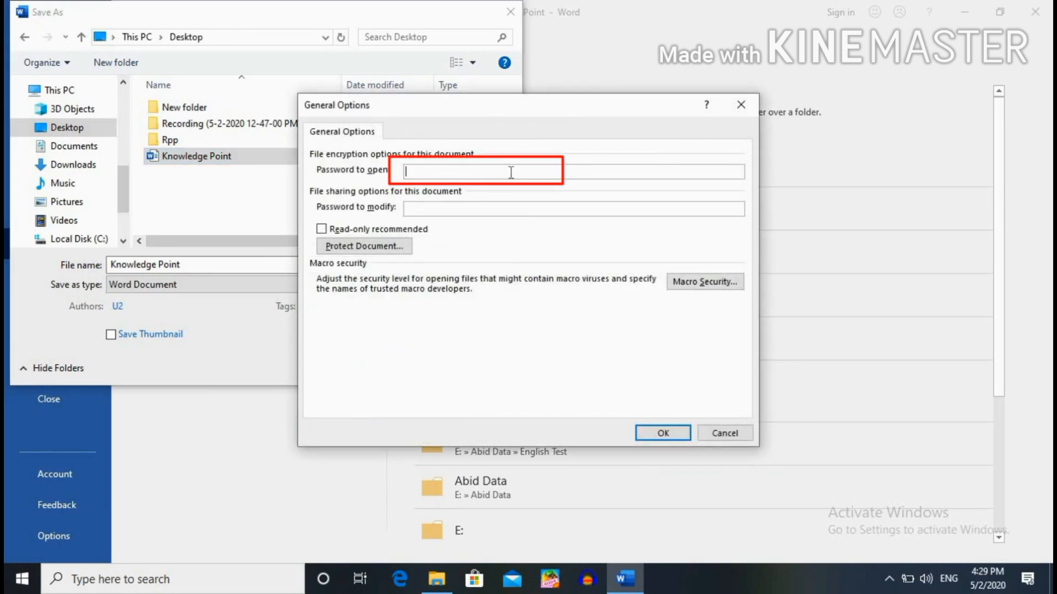
text(123)
click(455, 208)
text(123)
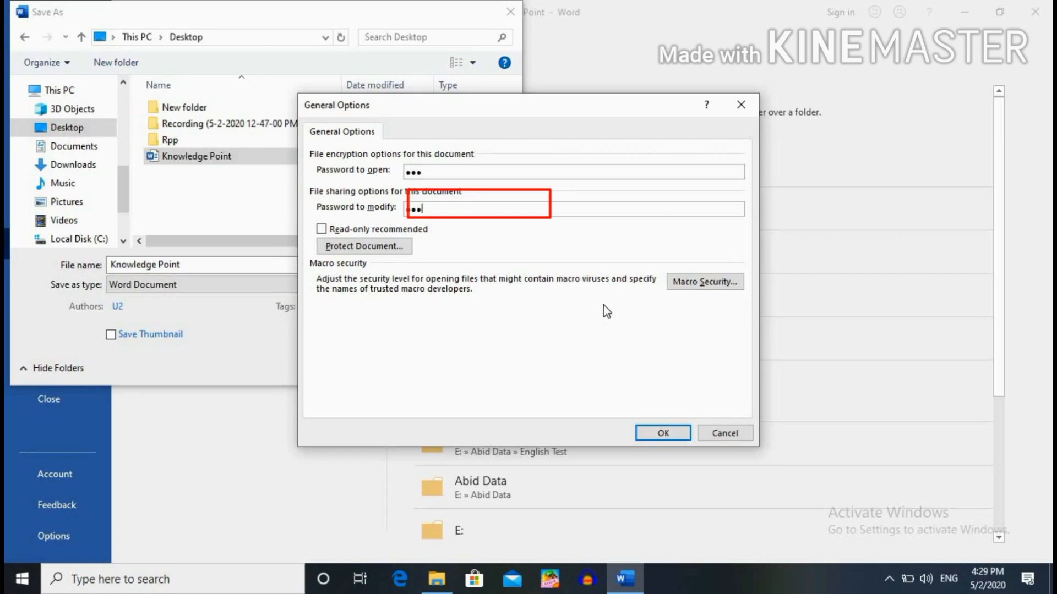
click(665, 428)
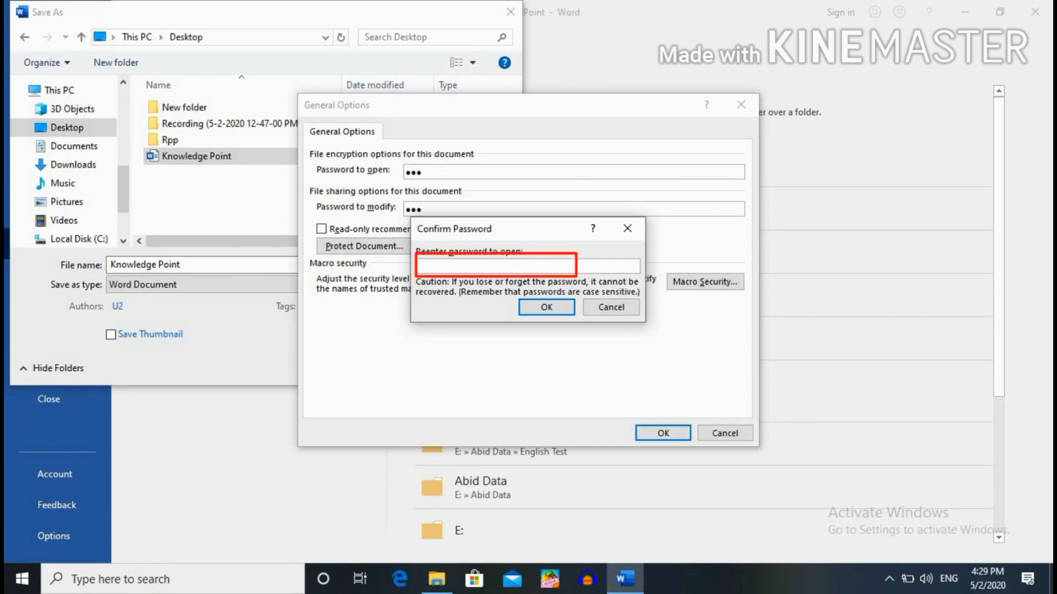
Re-enter both passwords to confirm them, then save Knowledge Point to the Desktop.
text(123)
click(553, 304)
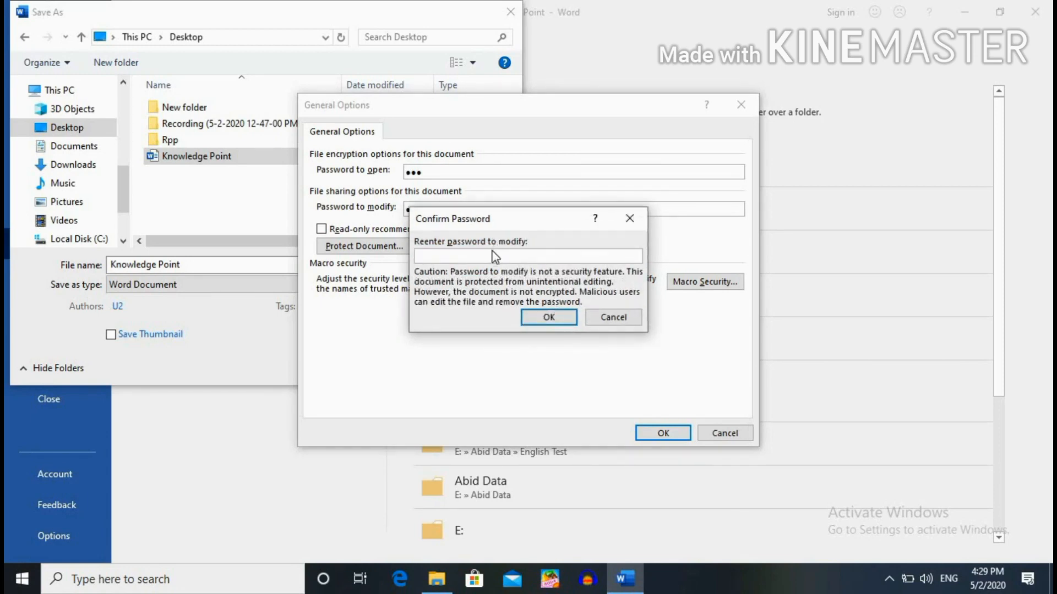
text(123)
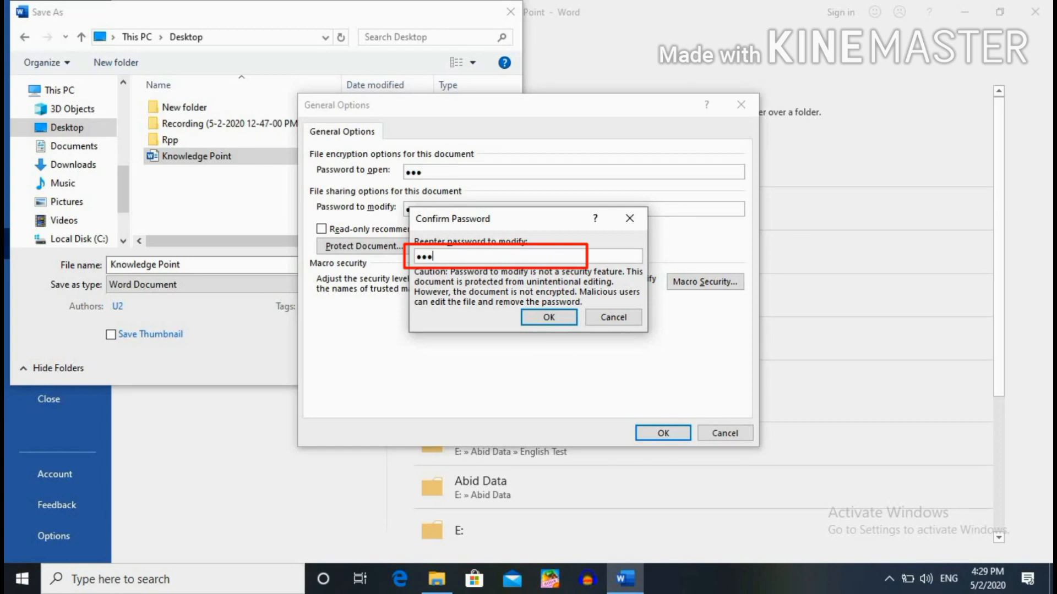
click(542, 309)
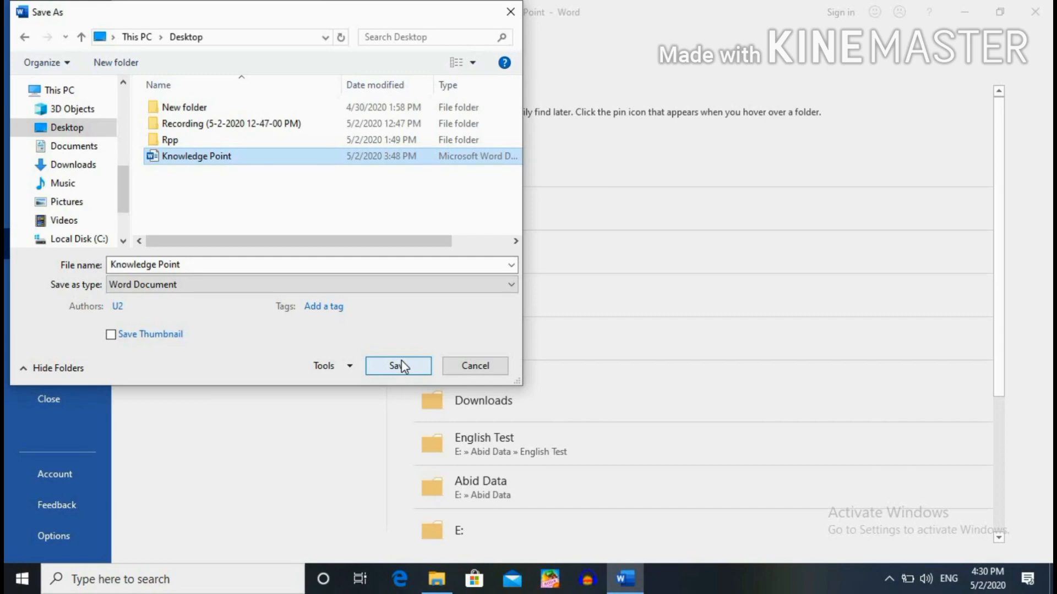
click(399, 366)
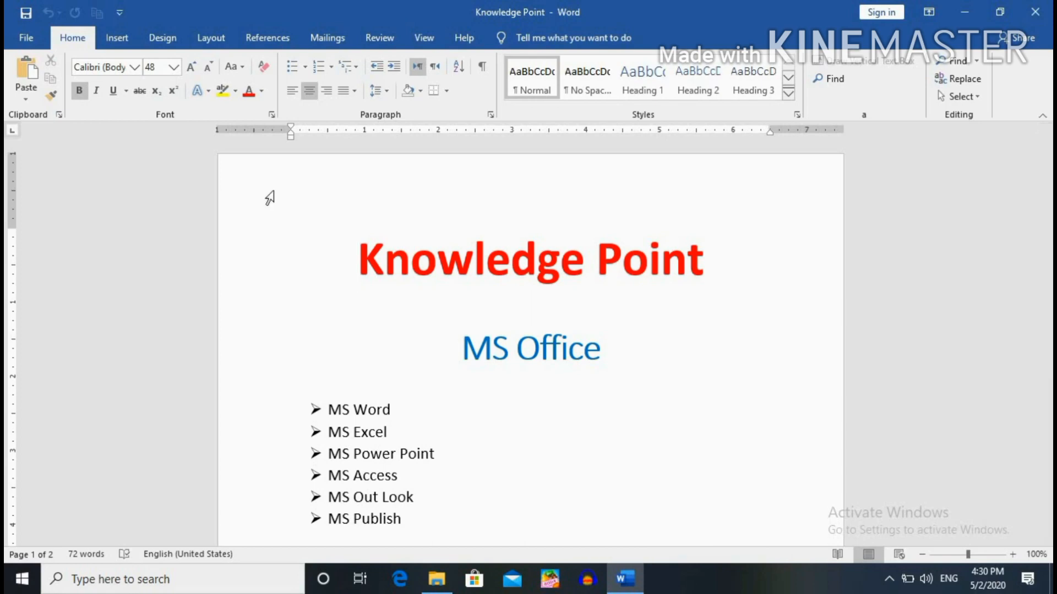
Close the Knowledge Point document from the File menu.
click(26, 36)
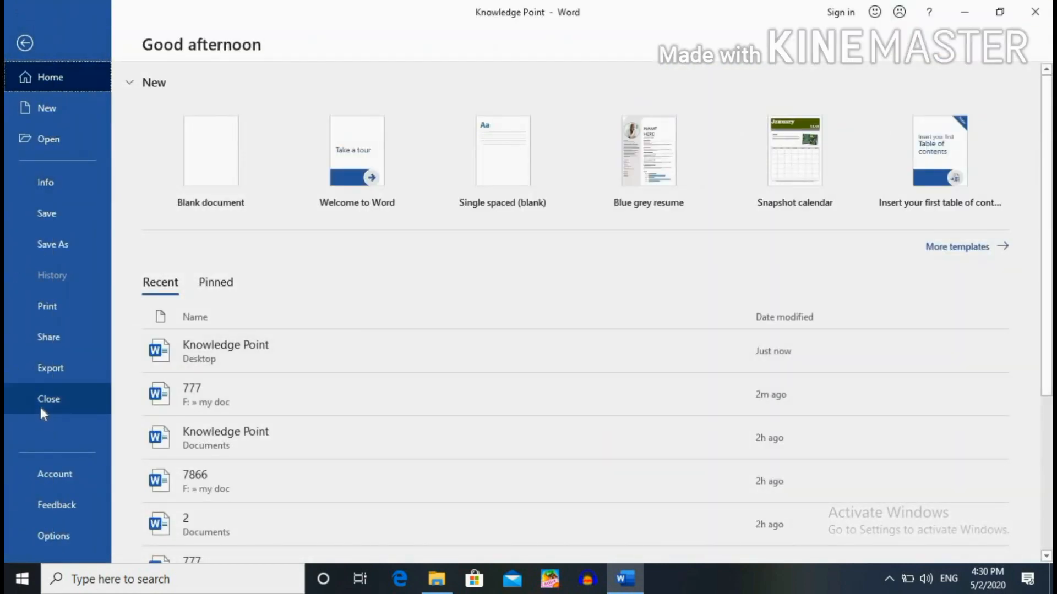
click(44, 410)
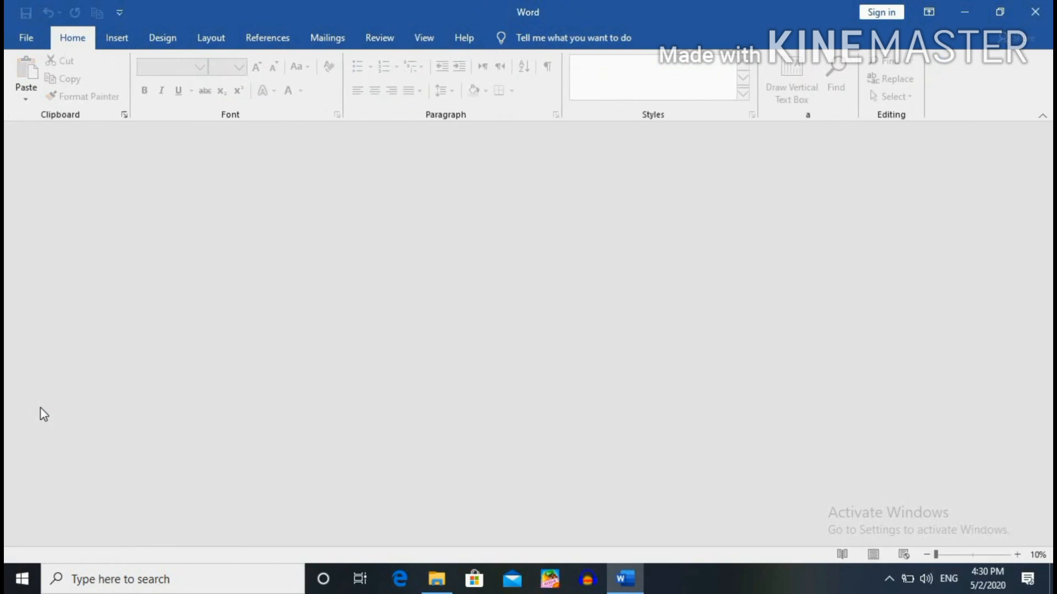
Reopen Knowledge Point from the Recent list, entering the open password, then the modify password.
click(23, 39)
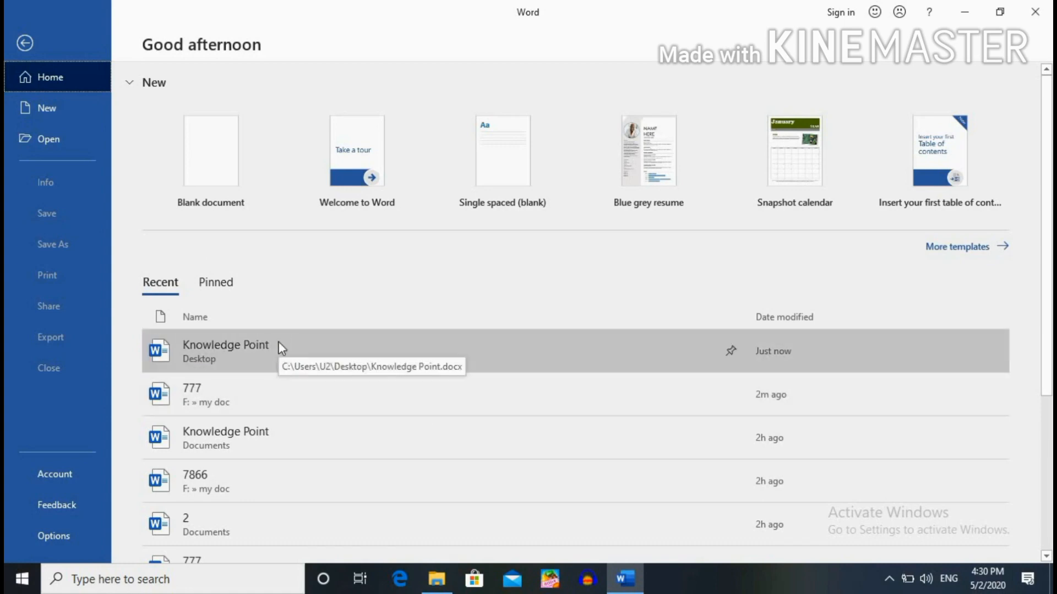
click(279, 342)
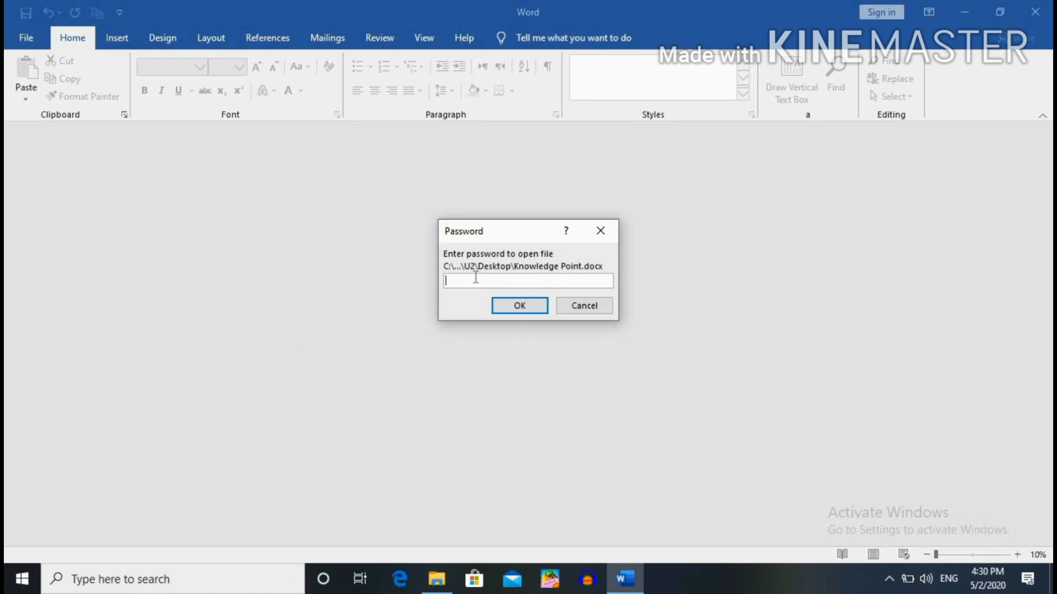
text(123)
click(540, 304)
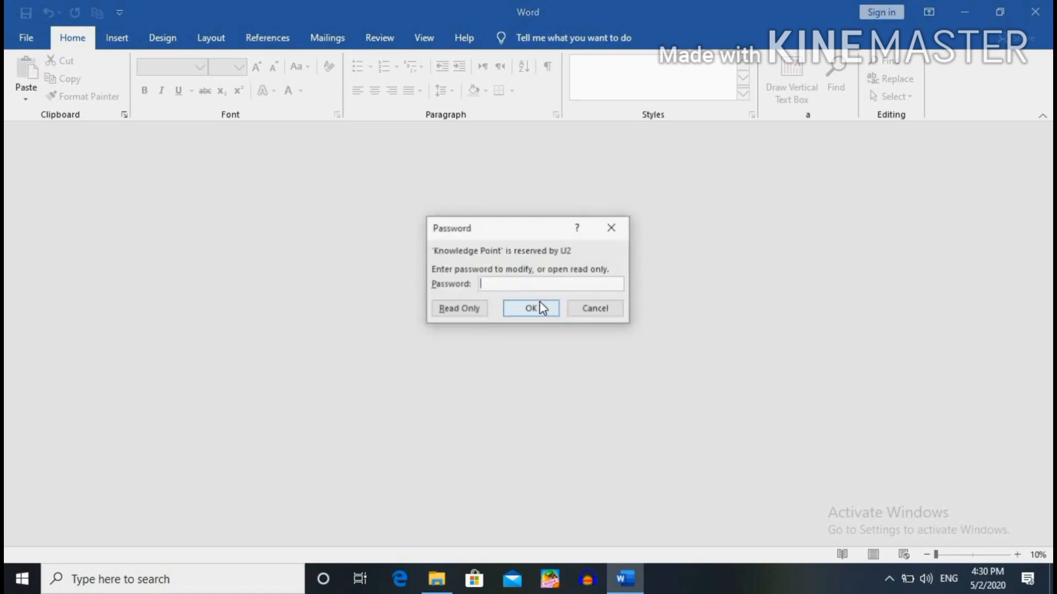
text(123)
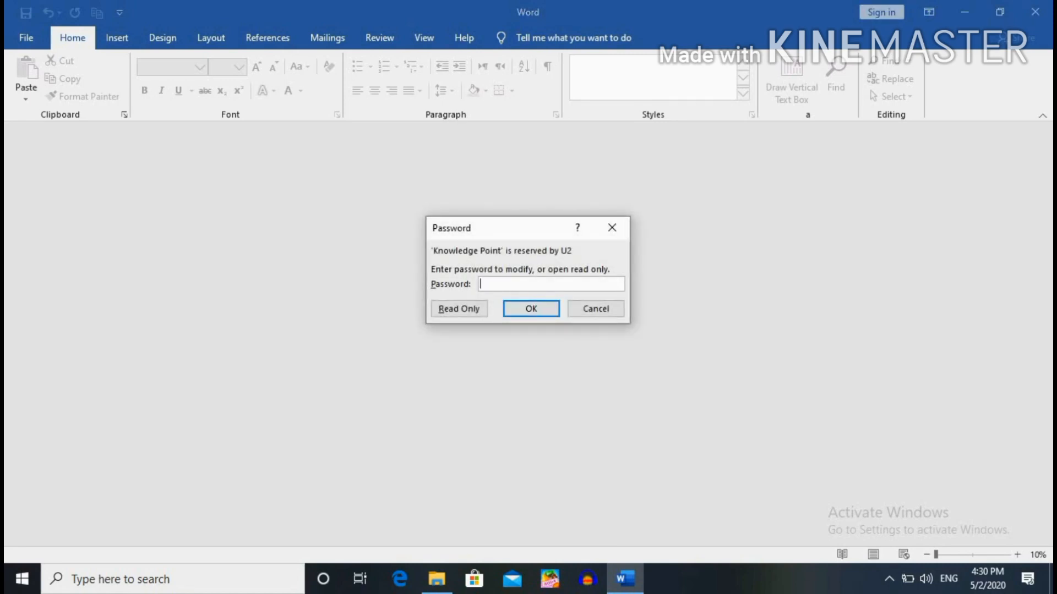
click(537, 312)
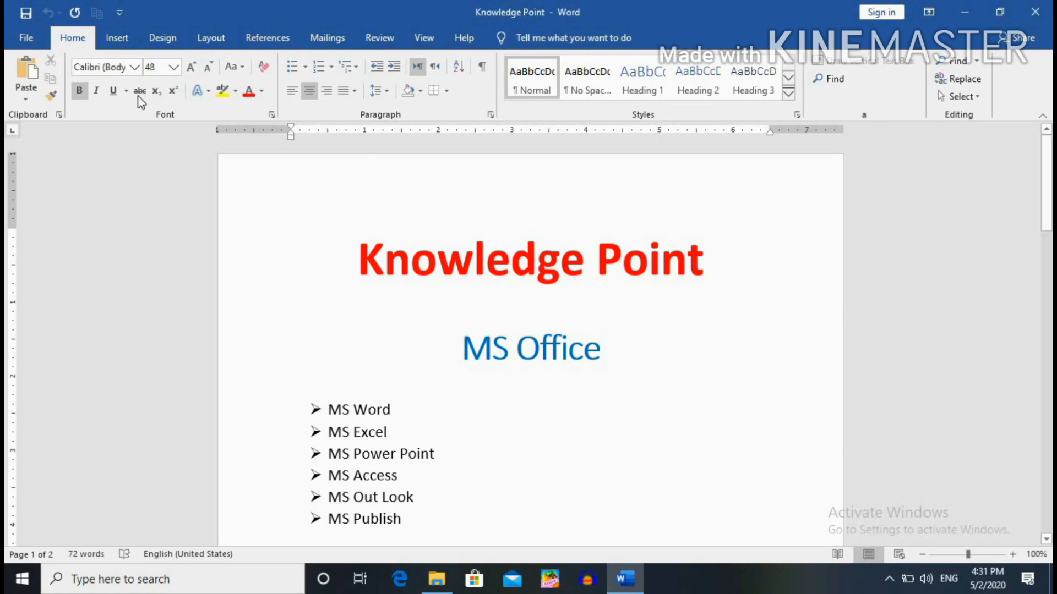
In Save As, browse to the Desktop, select the existing Knowledge Point file and expand Tools.
click(26, 45)
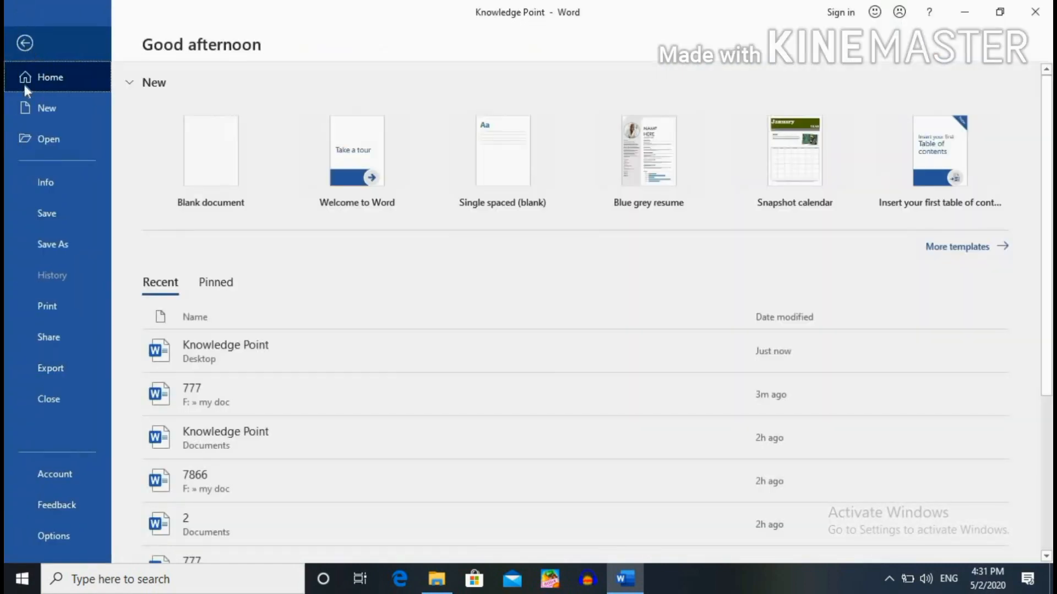
click(49, 241)
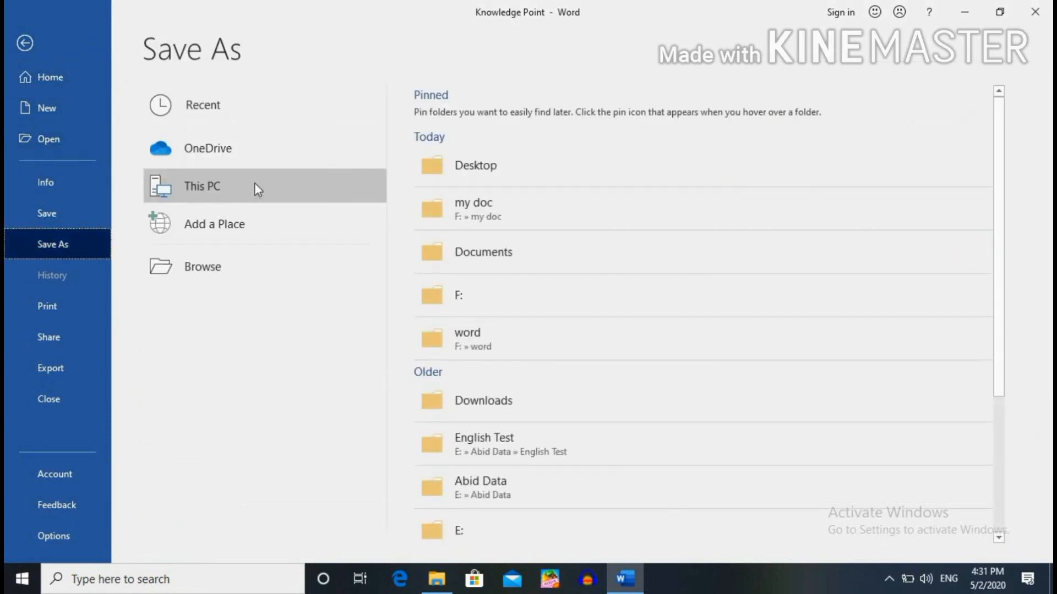
double_click(254, 182)
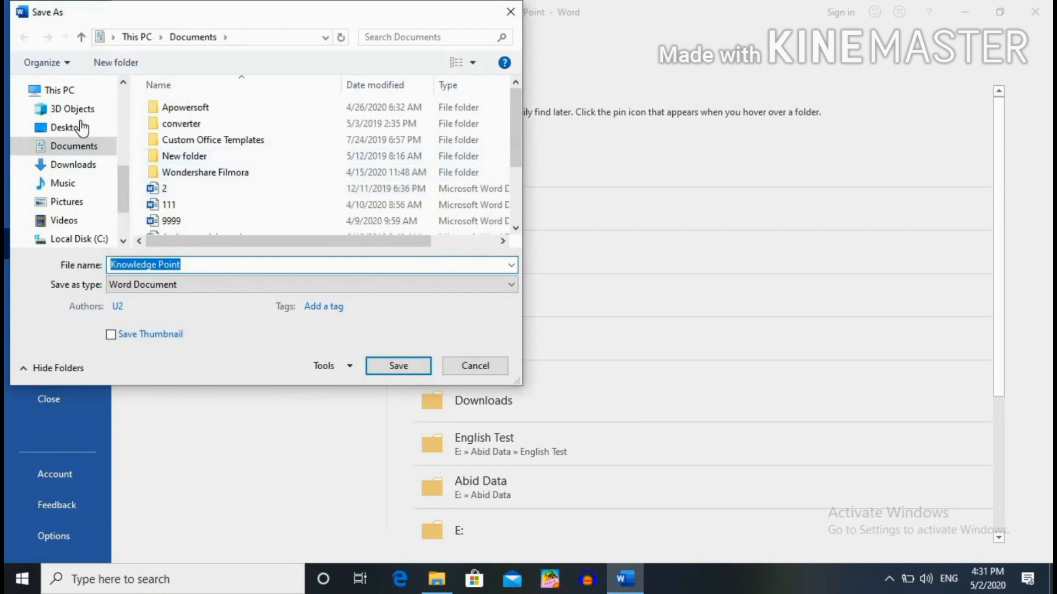
click(81, 127)
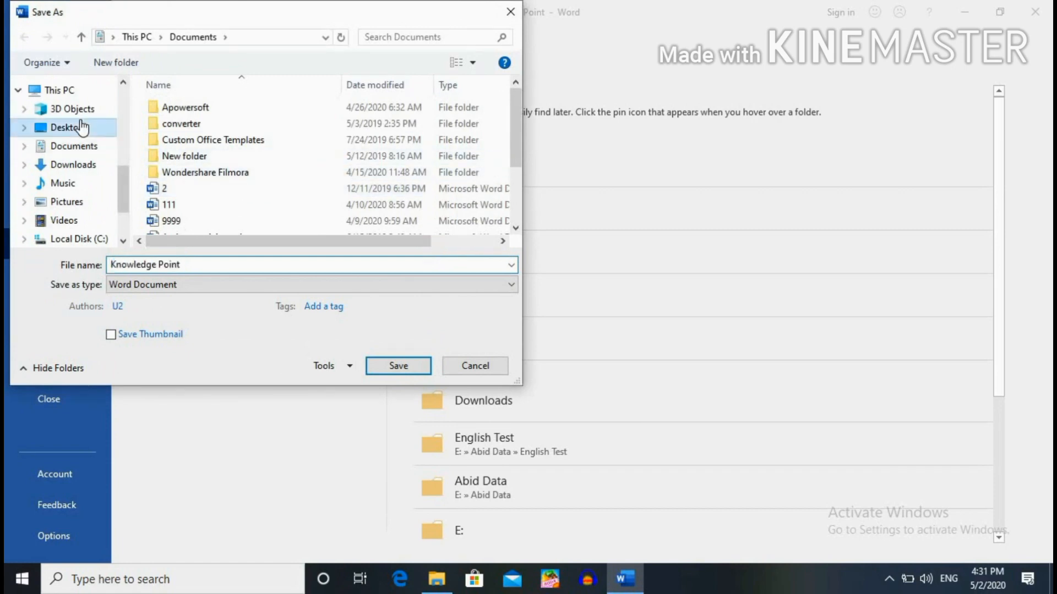
click(201, 158)
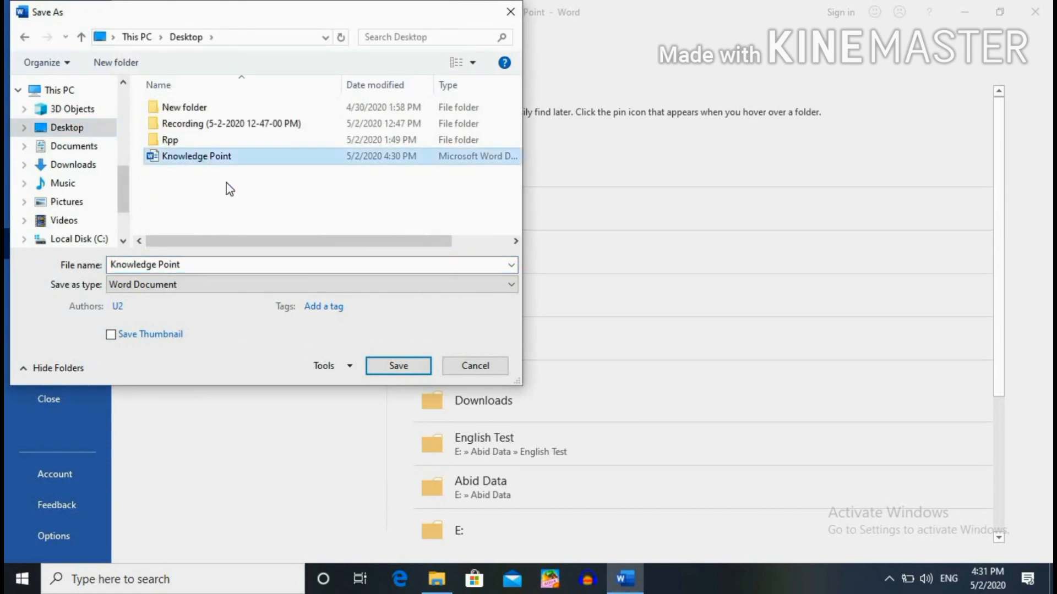
click(343, 369)
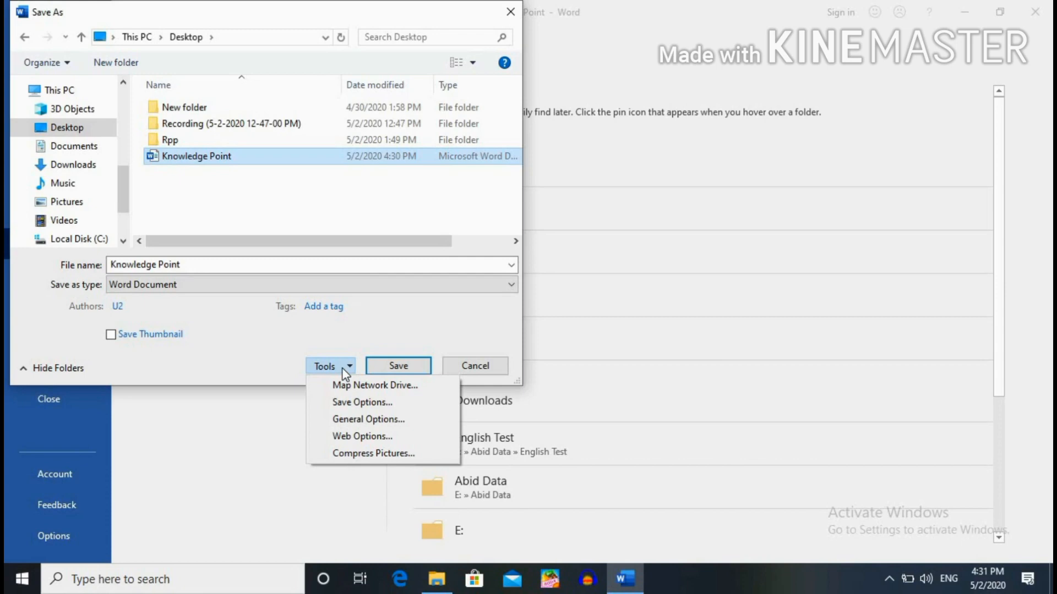
Empty the open and modify password fields in General Options and save over the Desktop Knowledge Point.
click(359, 422)
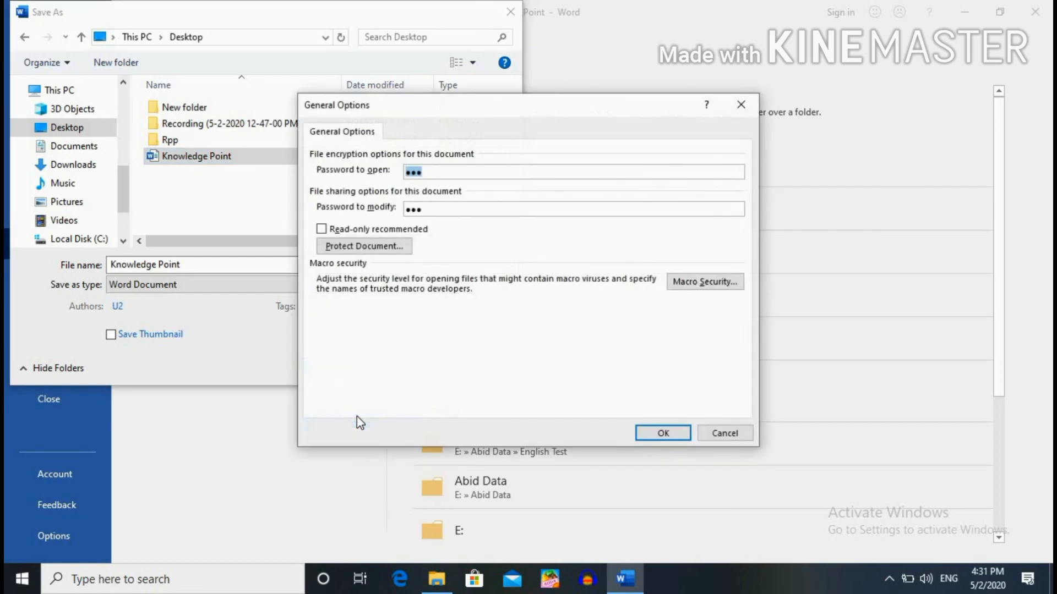
click(460, 174)
key(BackSpace)
key(BackSpace)
key(BackSpace)
key(BackSpace)
key(BackSpace)
key(BackSpace)
click(683, 429)
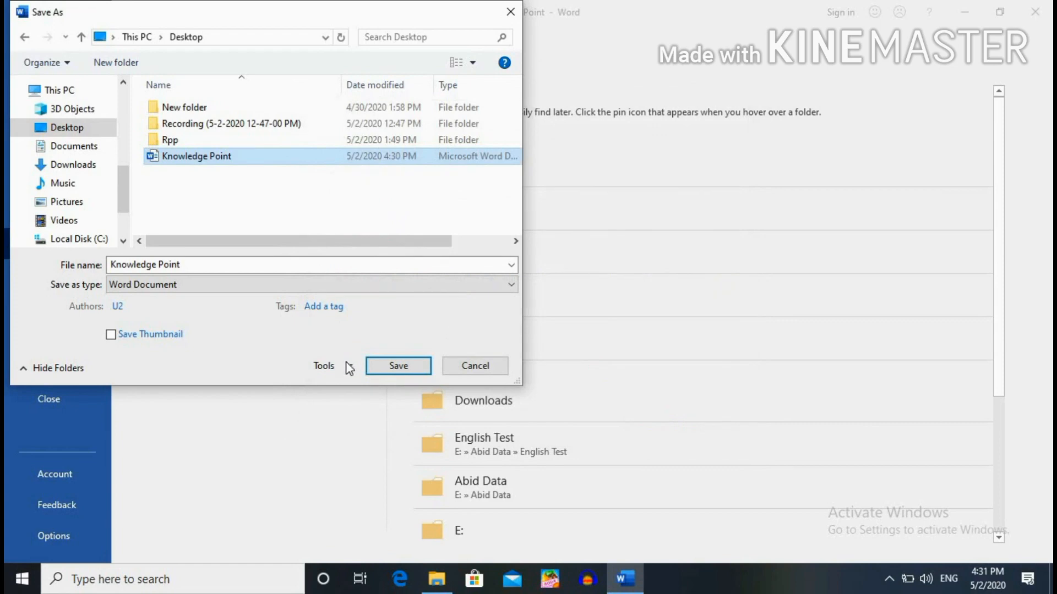
click(416, 372)
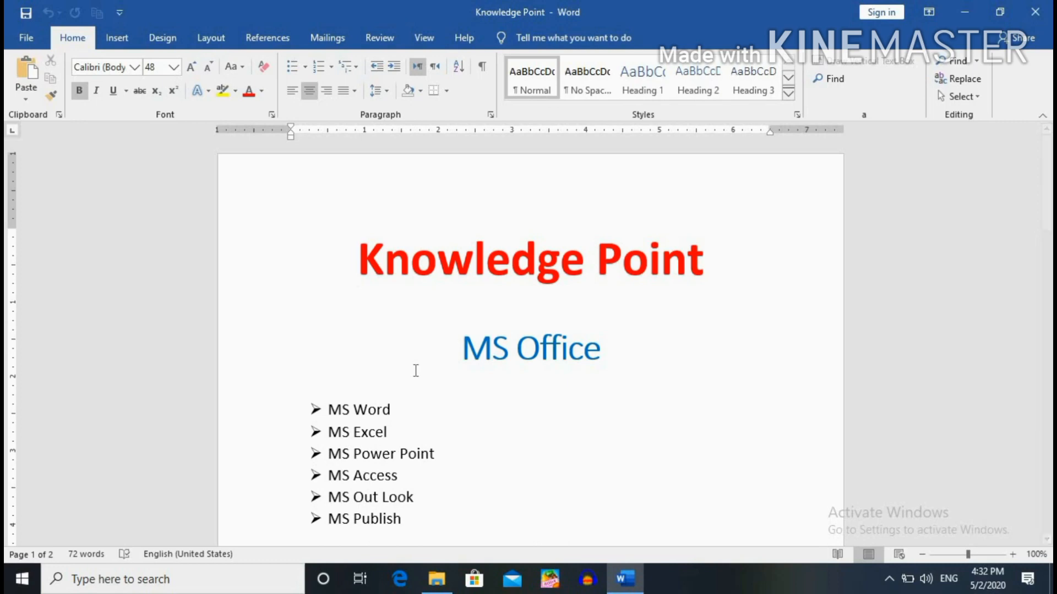
Close Knowledge Point, then reopen it from Recent to check no password is requested.
click(31, 35)
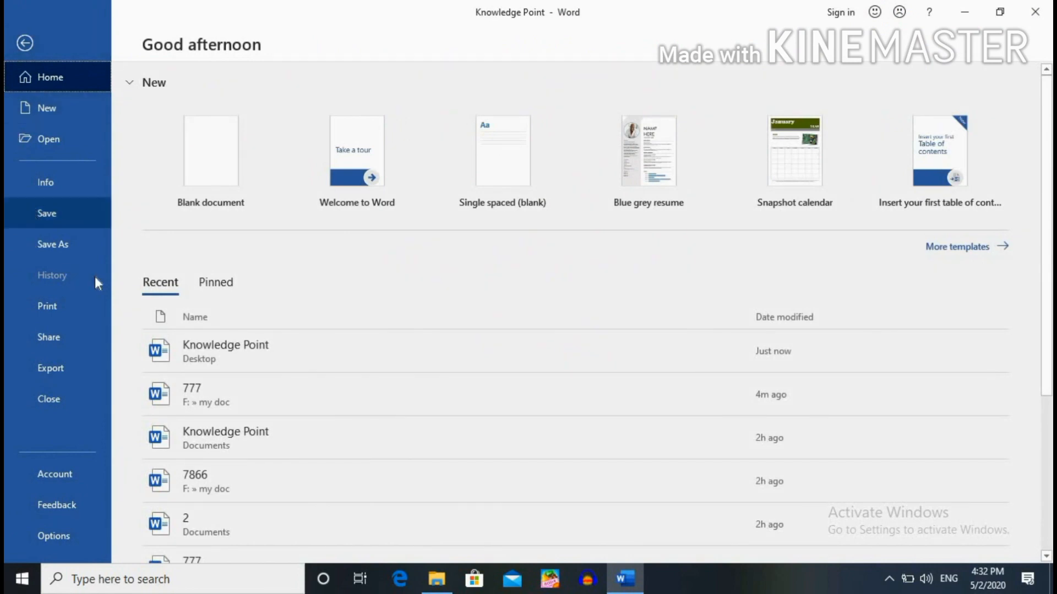
click(69, 405)
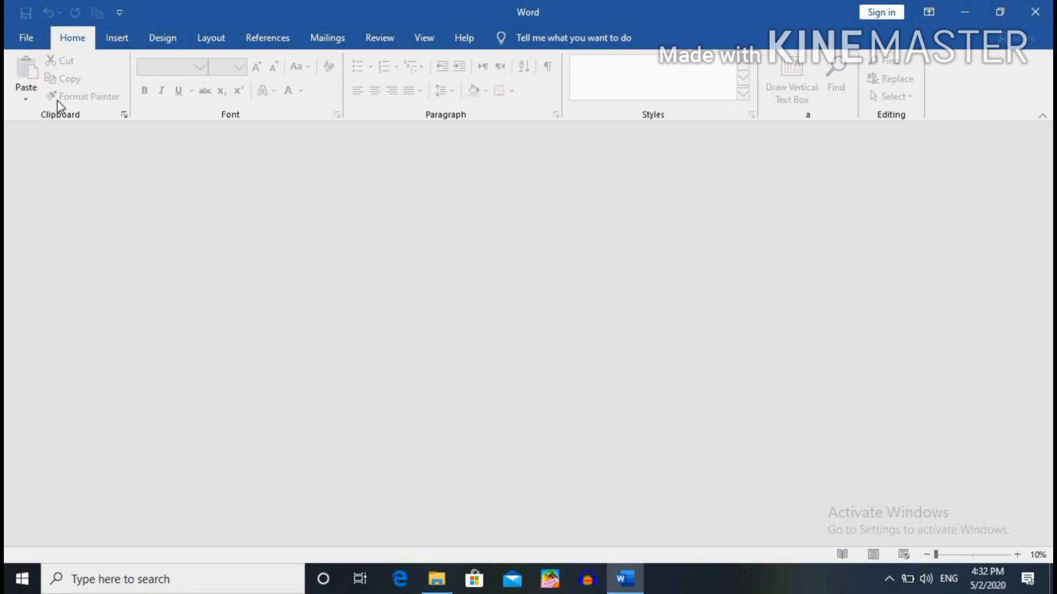
click(34, 42)
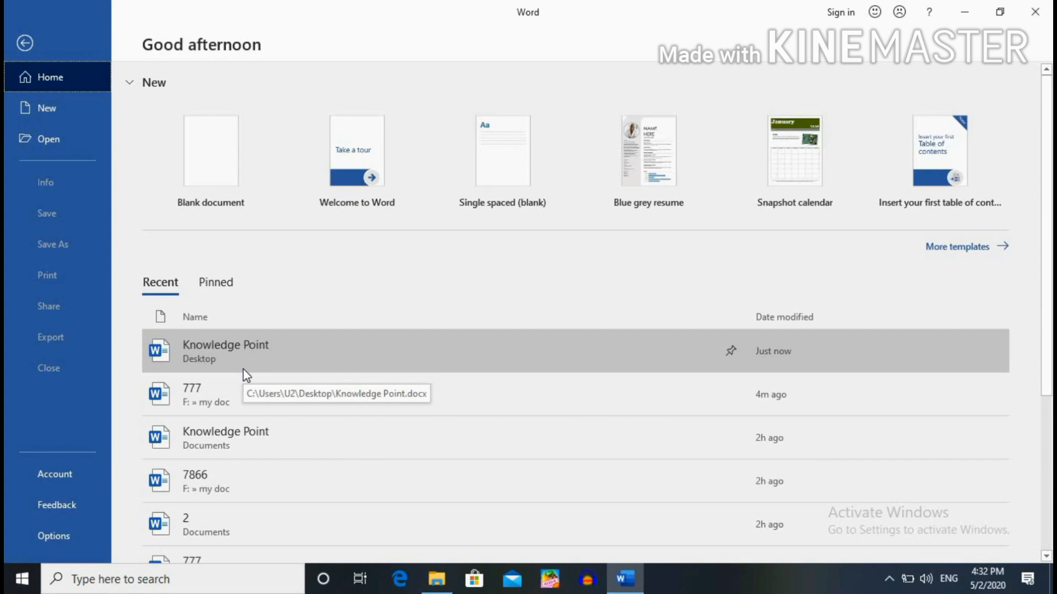
click(260, 366)
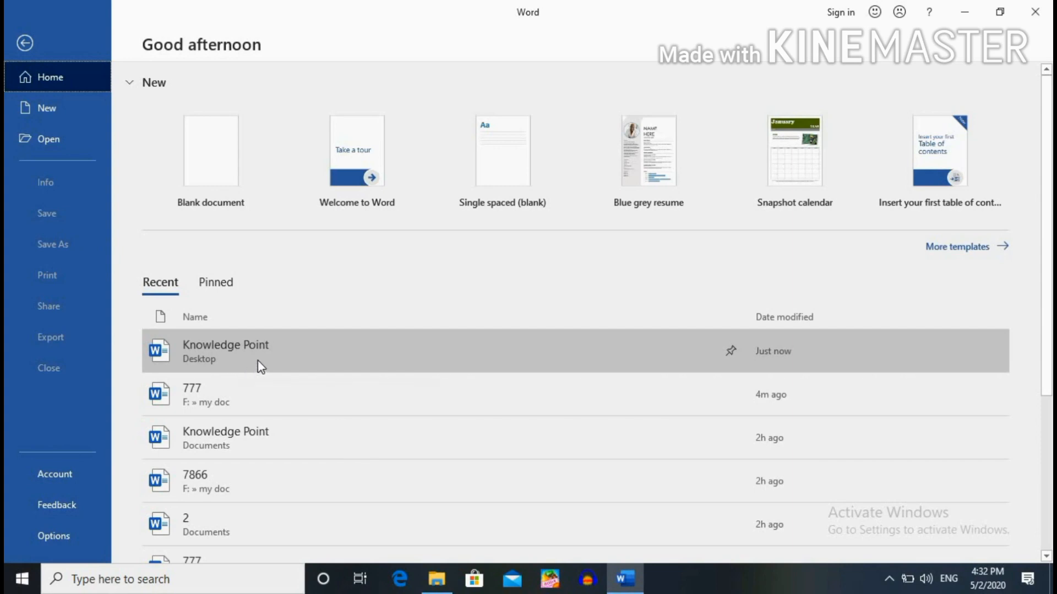